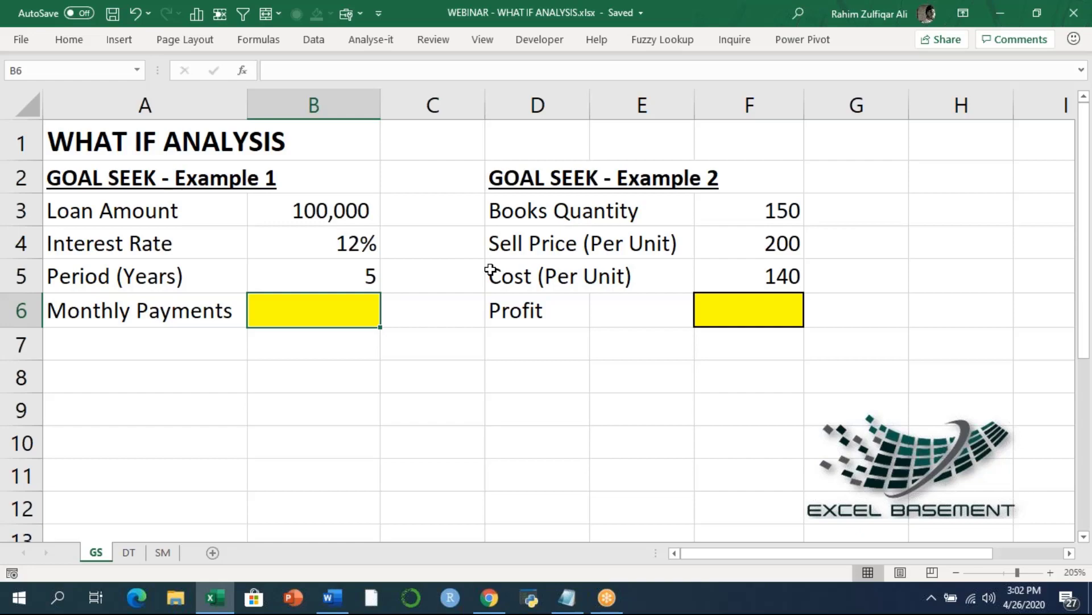
Step: Keep the ribbon expanded and show the available What-If Analysis tools
click(68, 36)
double_click(68, 37)
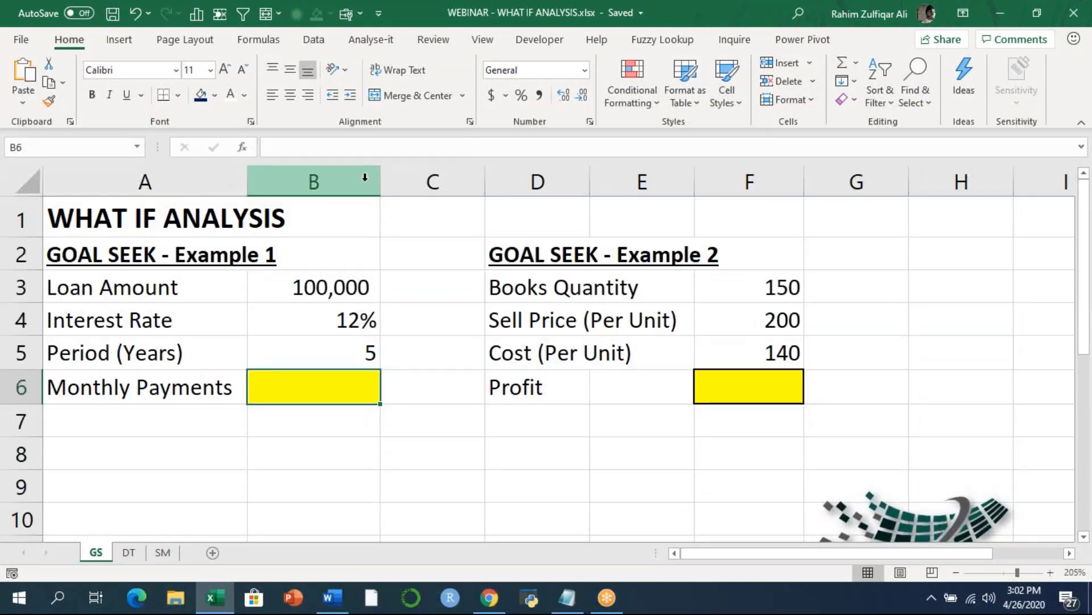
click(316, 44)
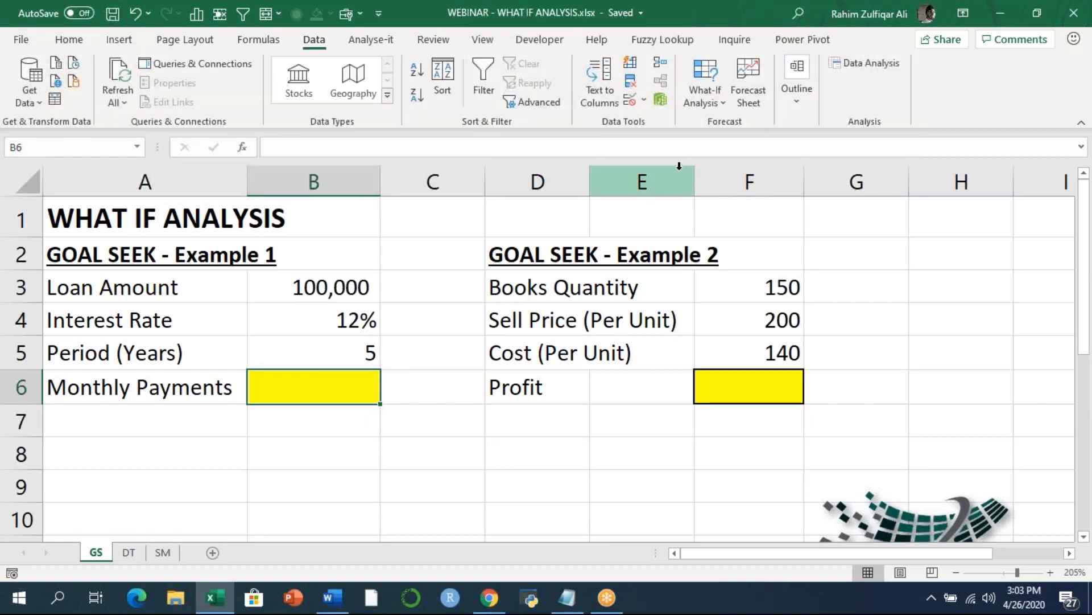
click(701, 100)
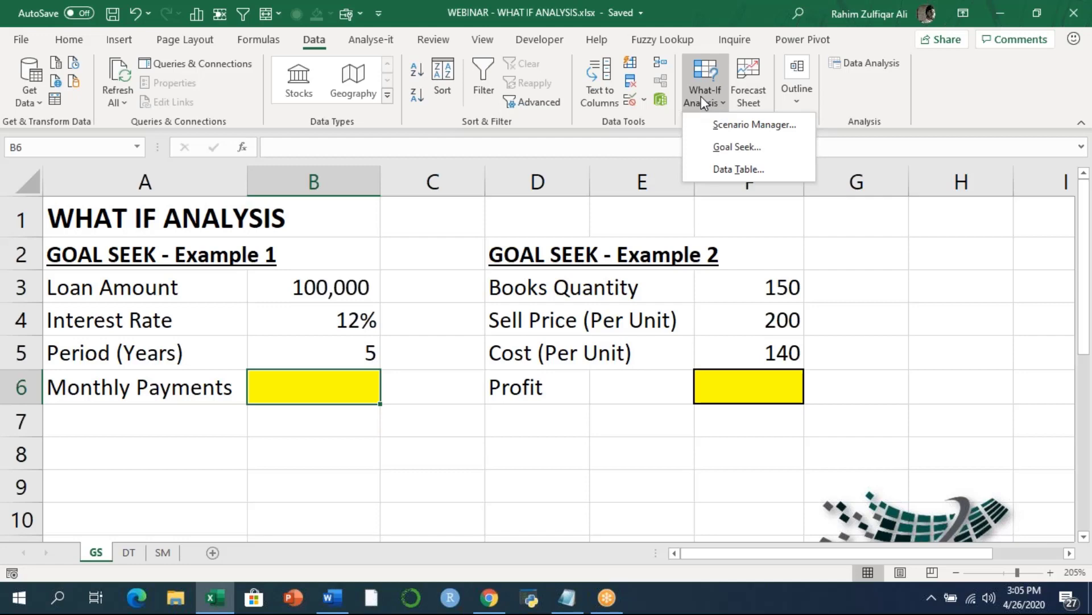
click(800, 24)
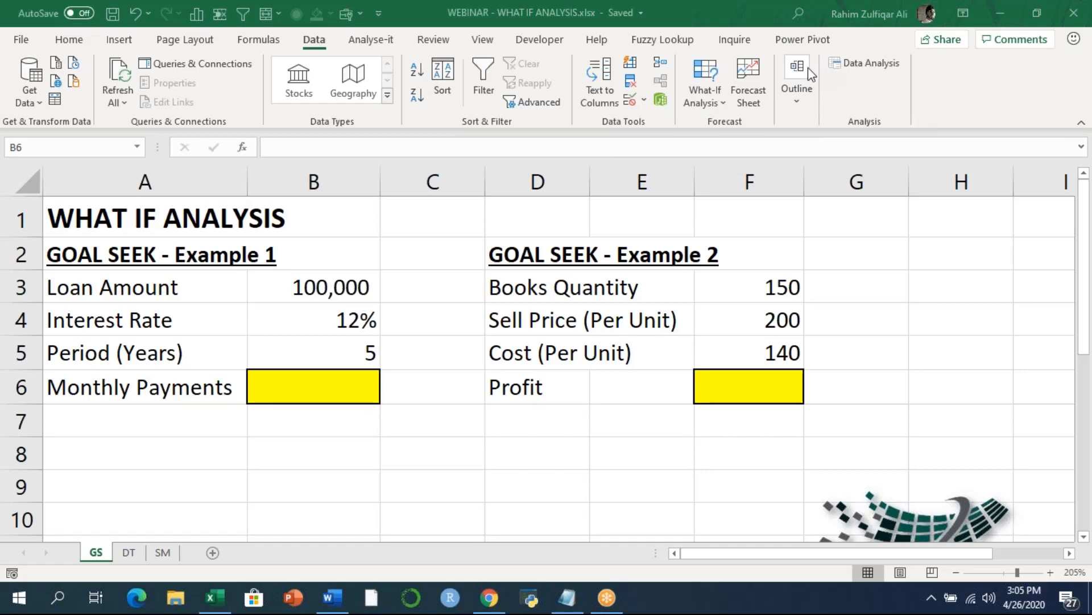
Step: Start a PMT formula in the Monthly Payments cell B6 with the monthly rate B4/12 as its first argument
click(335, 308)
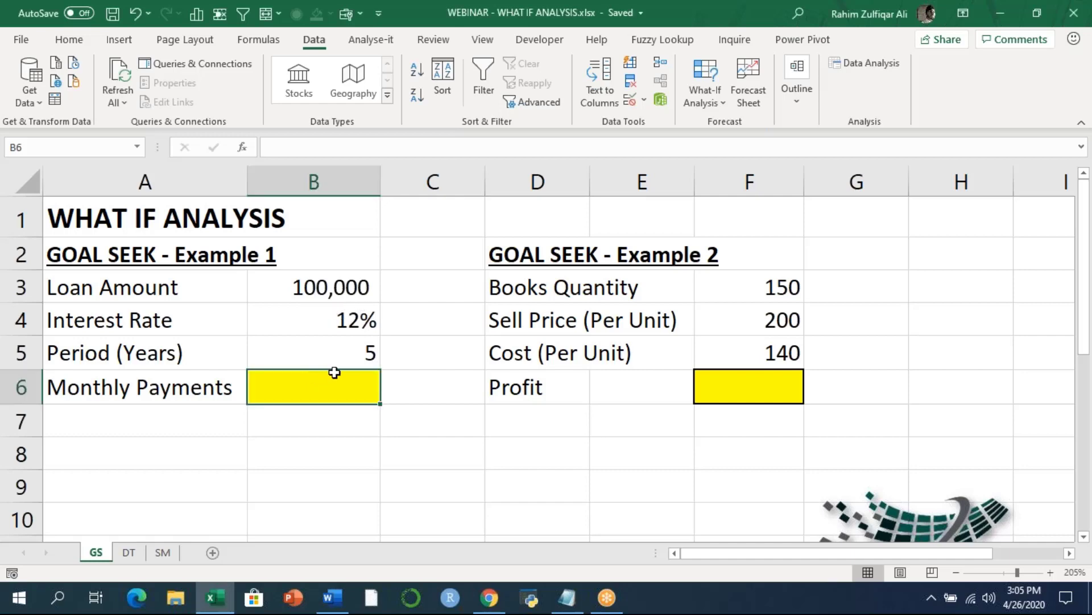
click(329, 290)
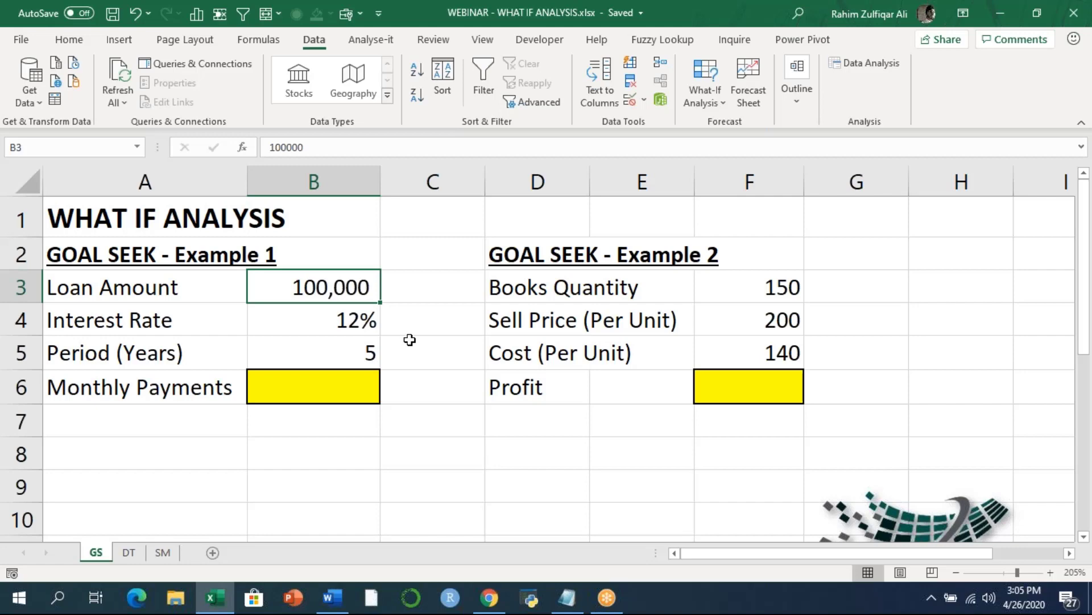
key(Down)
key(Down)
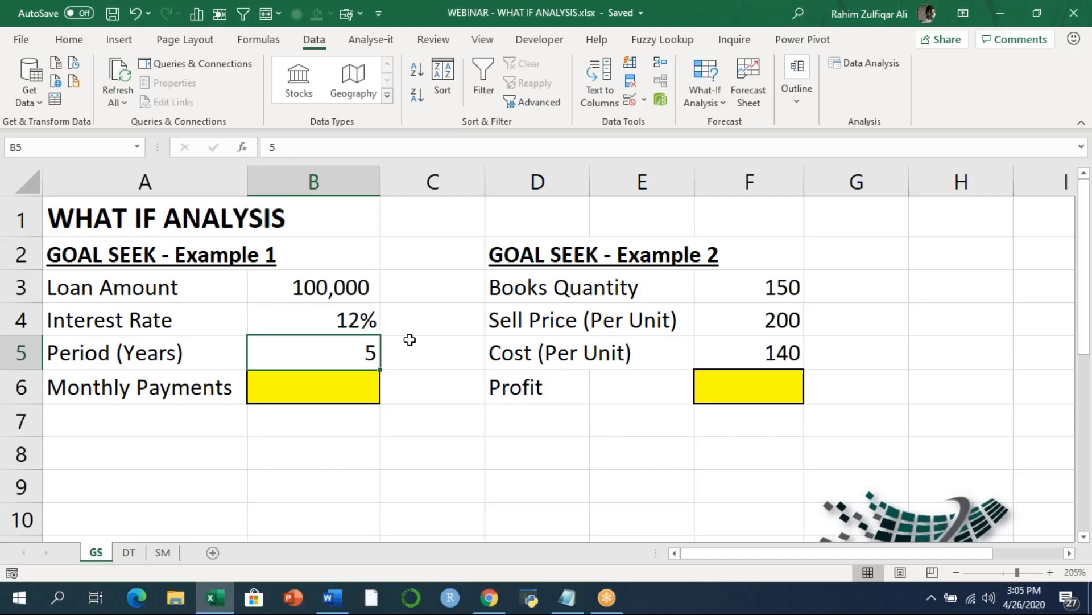
key(Down)
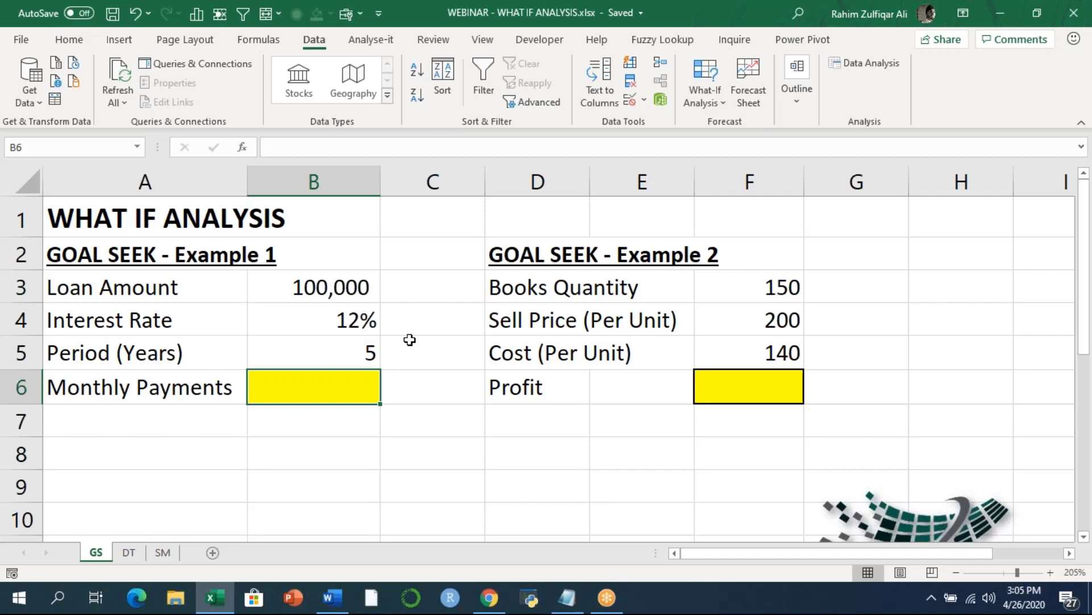
text(=)
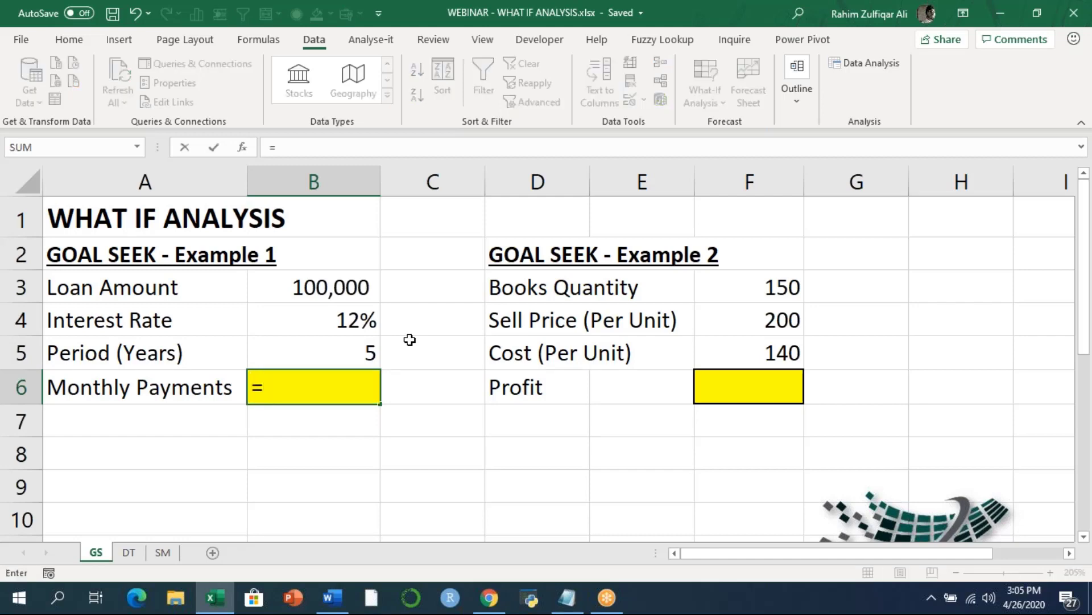
text(pmt)
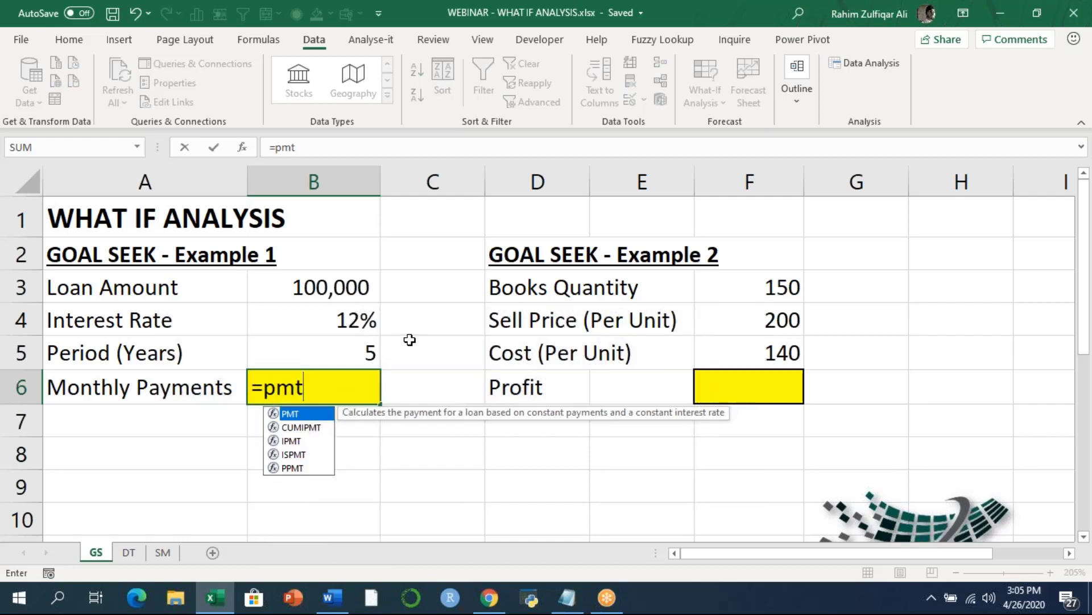
key(Tab)
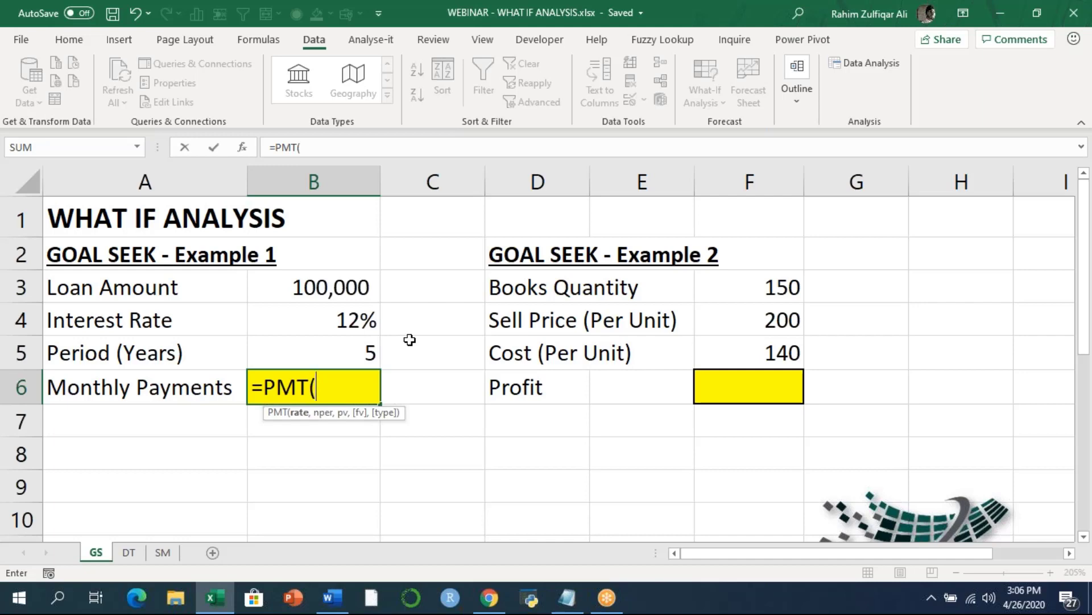
key(Up)
key(Up)
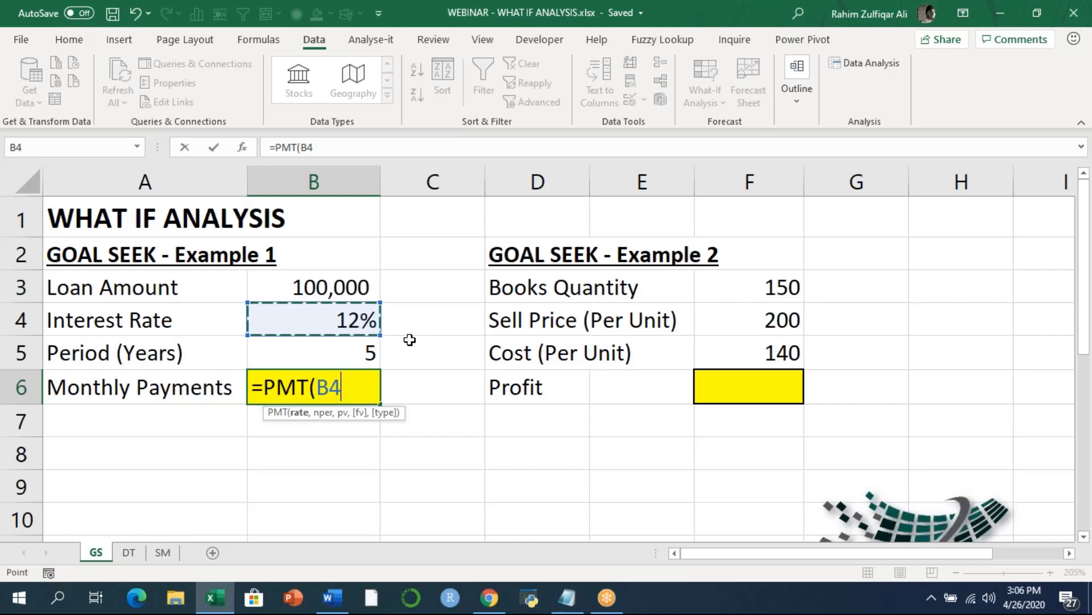
text(/)
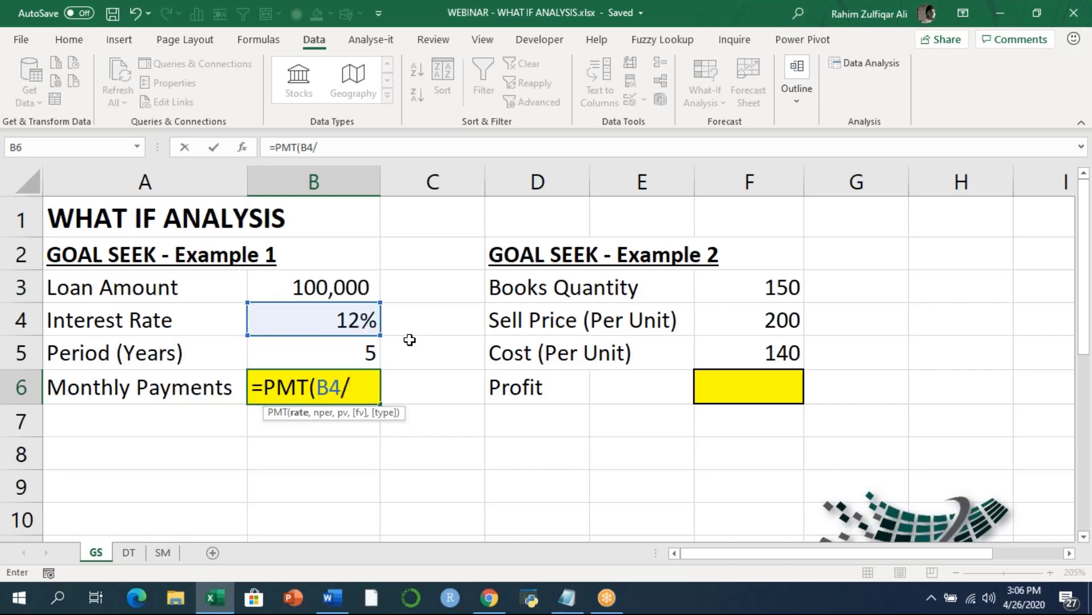
text(12,)
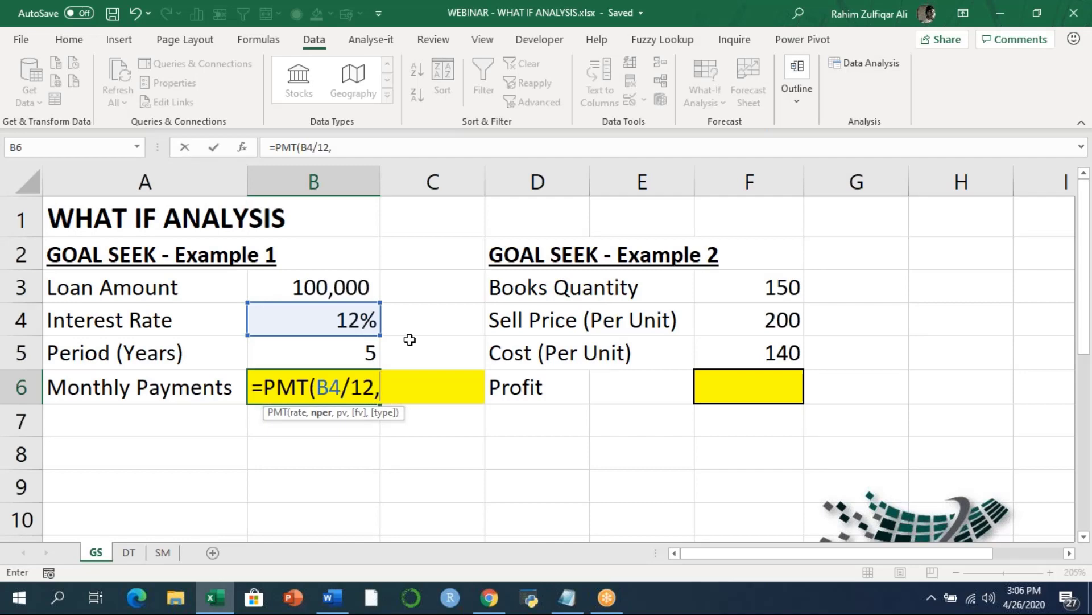
Step: Complete the PMT formula in B6 with B5*12 as the number of periods and B3 as the present value
key(Up)
text(*12)
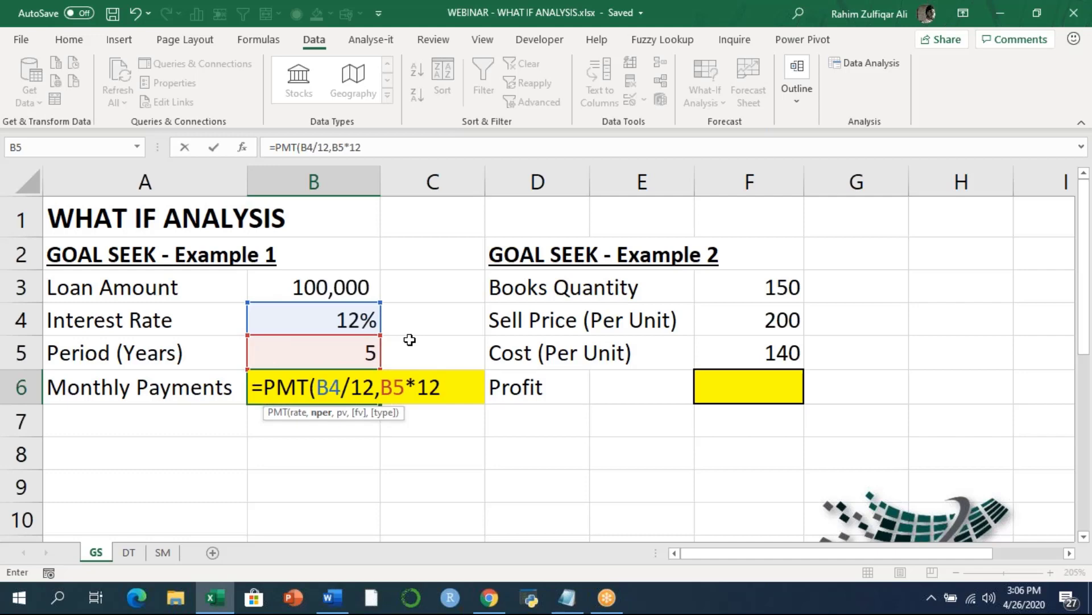
text(,)
key(Up)
key(Up)
key(Up)
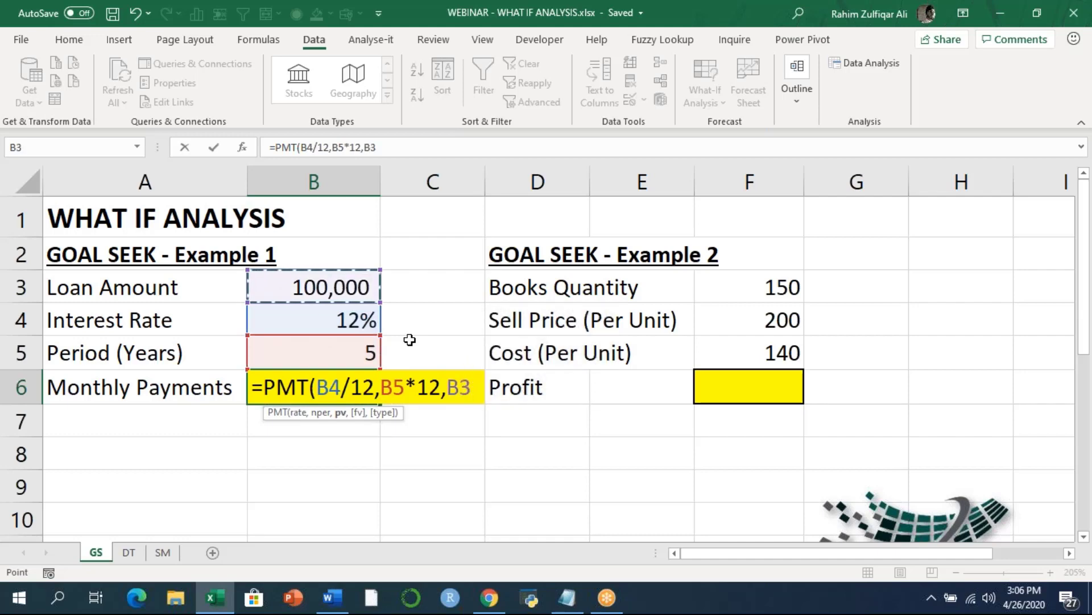
text())
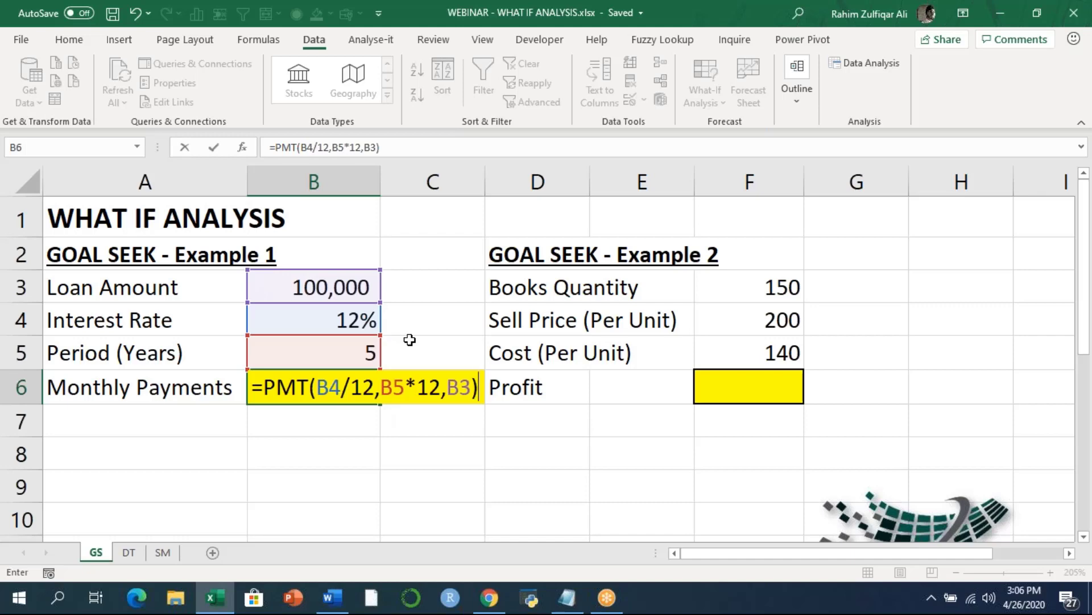
key(Return)
Step: Format the monthly payment in B6 with the comma style and no decimal places
click(313, 387)
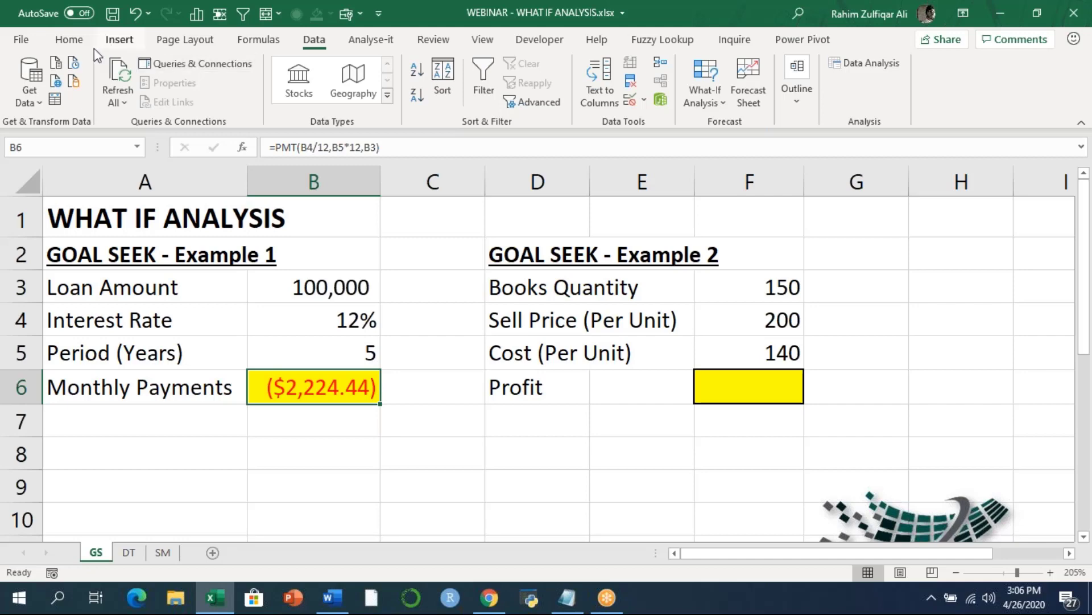
click(79, 43)
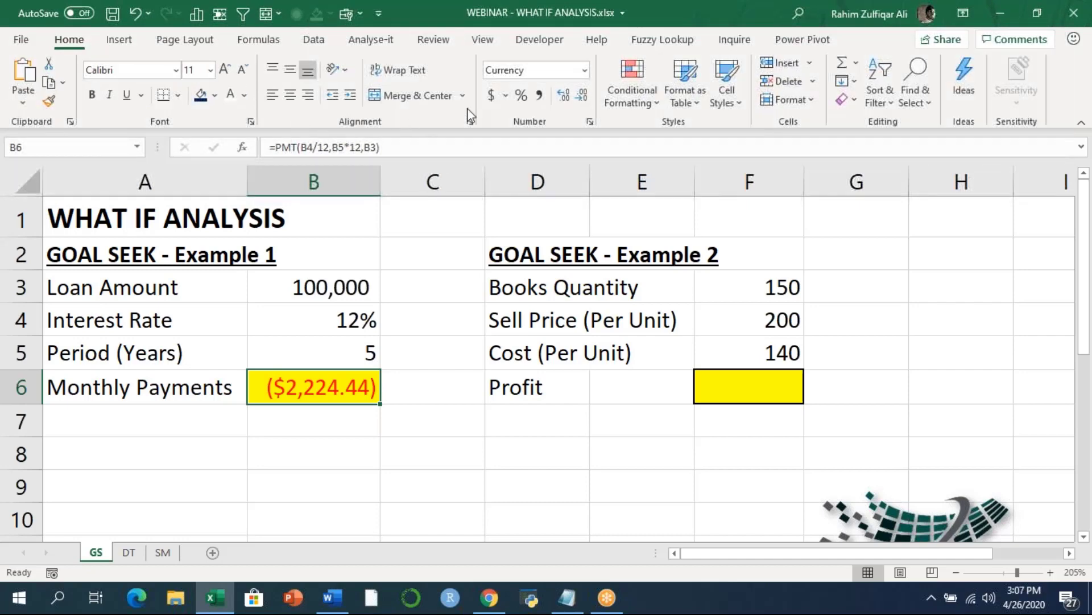
click(539, 95)
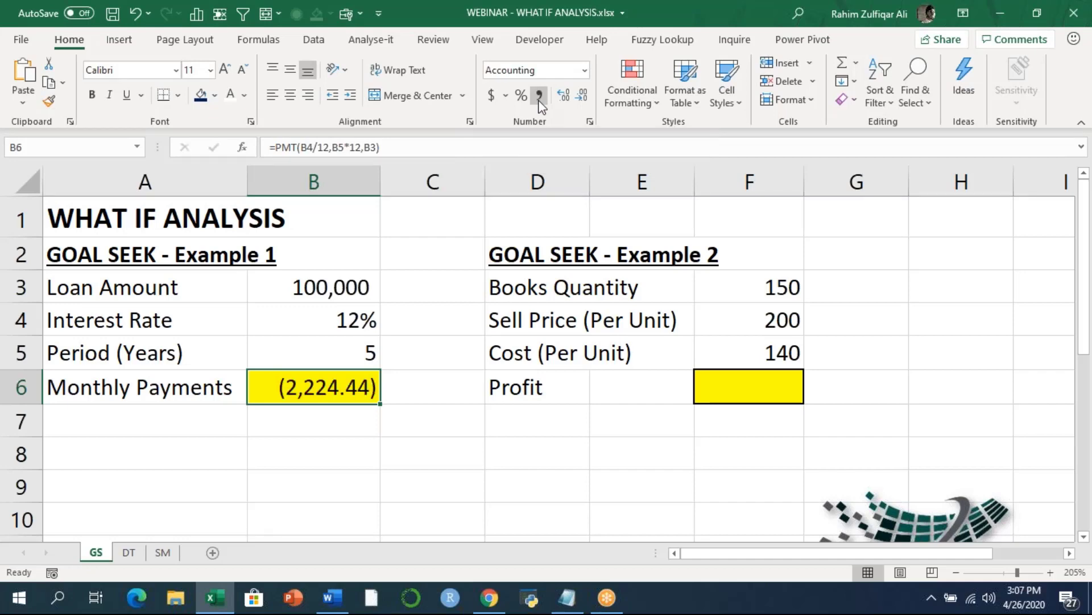
click(581, 95)
click(581, 95)
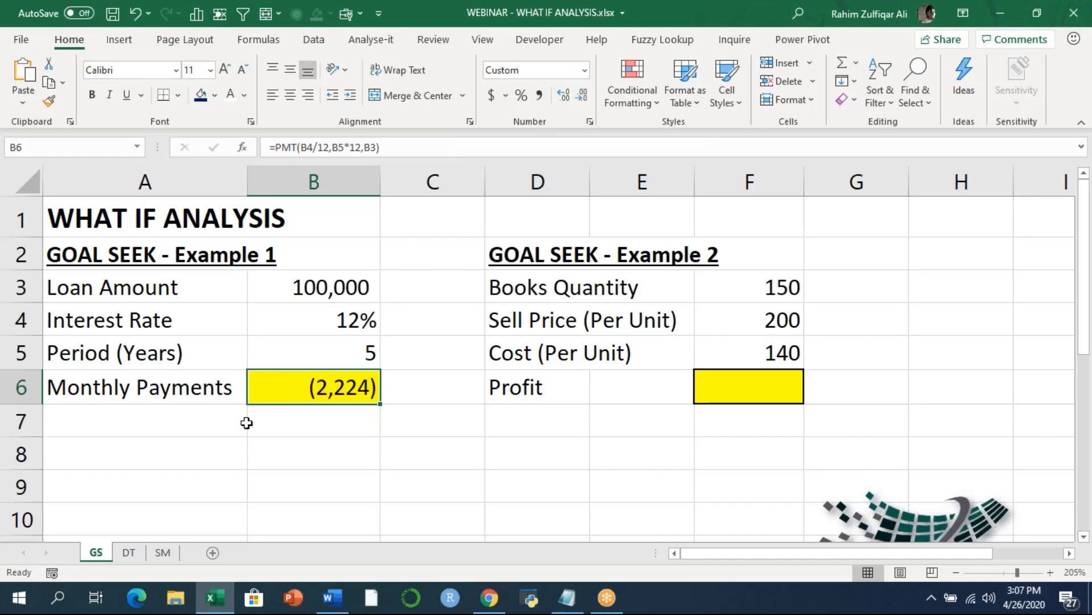
Step: Enter the label Goal in A8 and the target value 1500 in B8
click(222, 466)
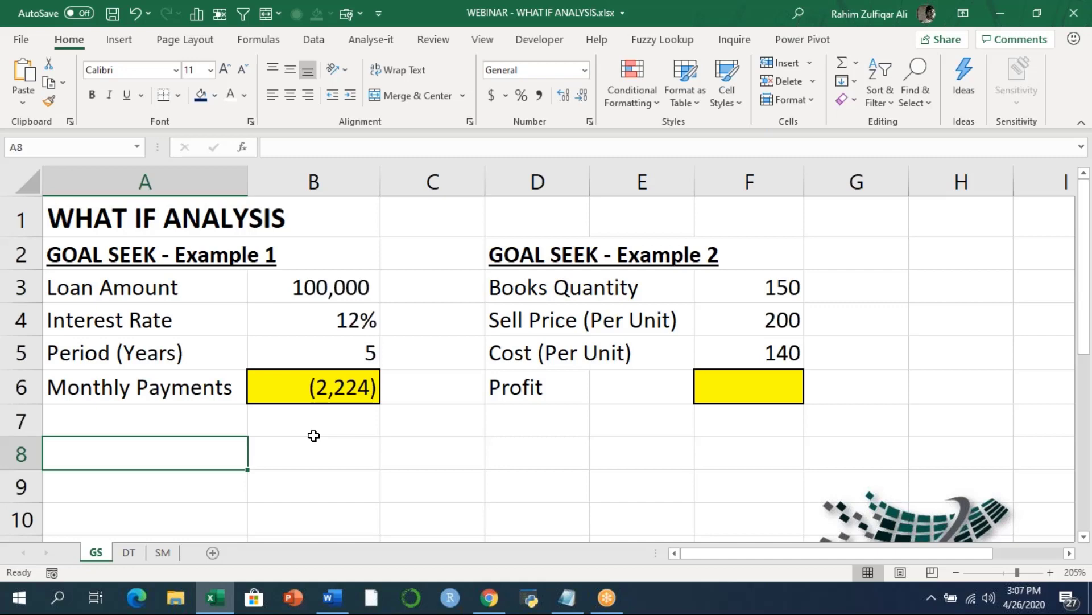
text(Goal)
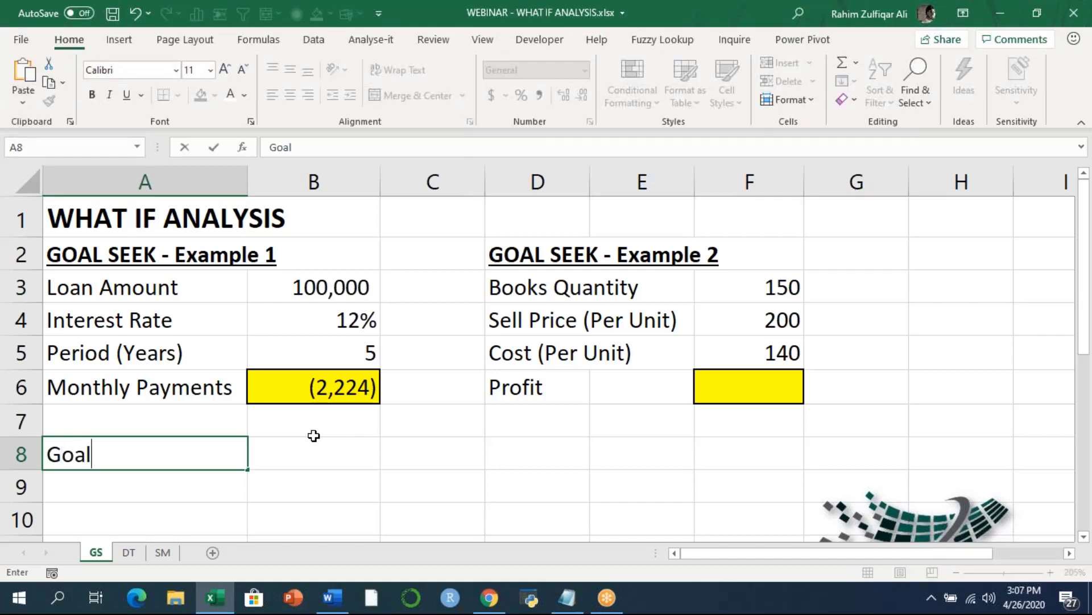
key(Tab)
text(1500)
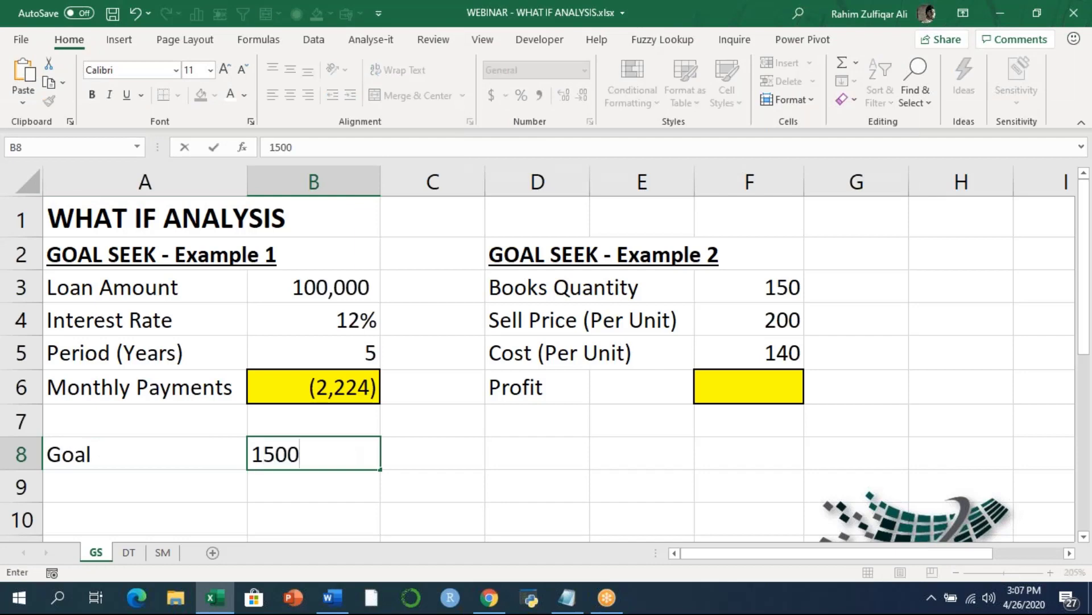
key(Return)
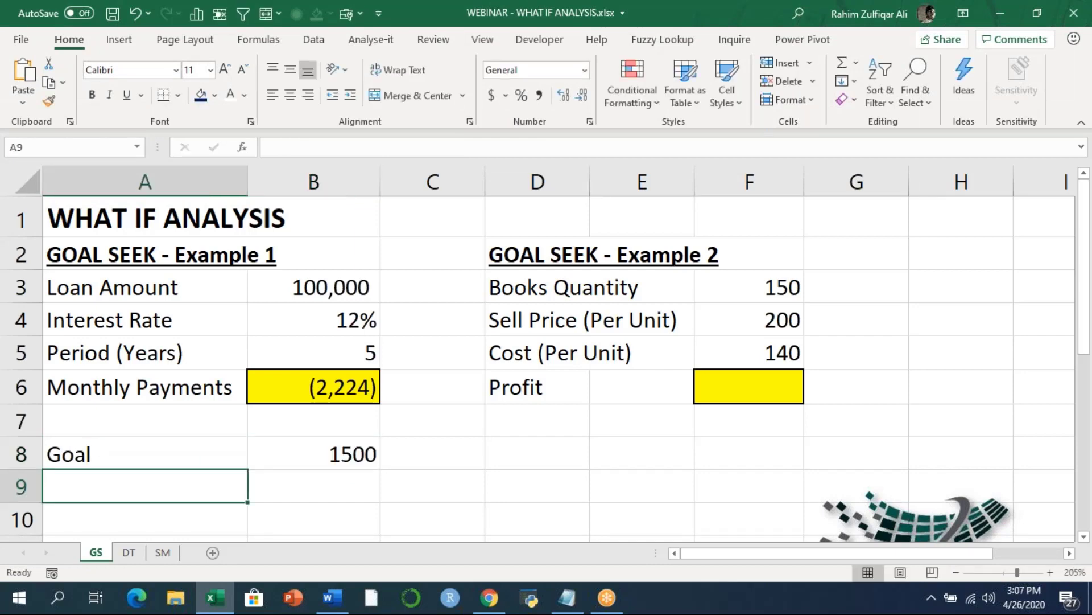
Step: Try a loan amount of 90000 in B3 to bring the monthly payment closer to the goal
key(Up)
key(Right)
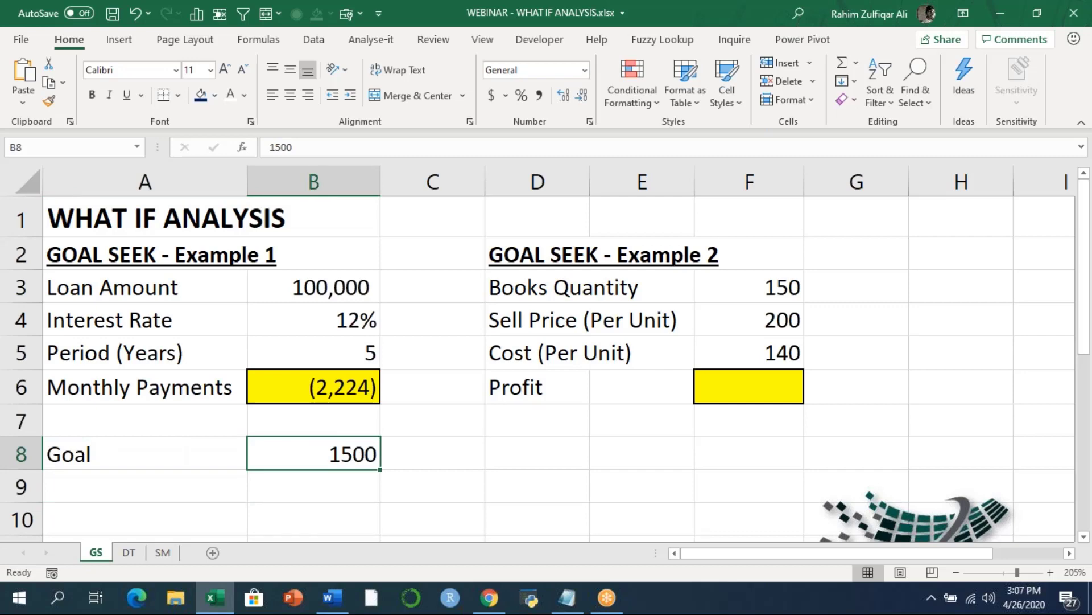
key(Up)
key(Up)
key(Up)
key(Up)
key(Up)
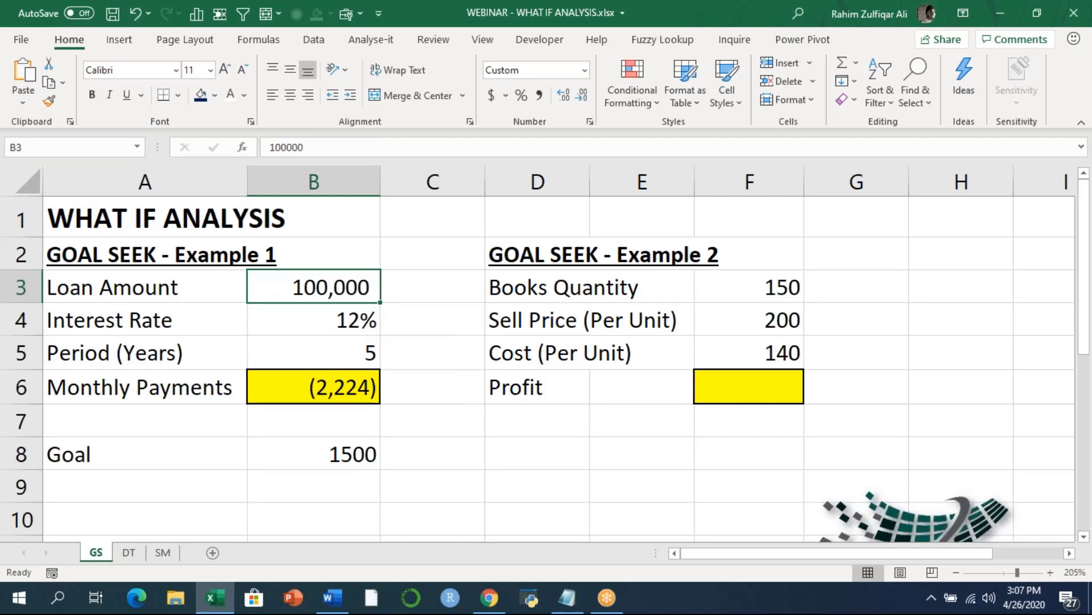
key(Down)
key(Down)
key(Down)
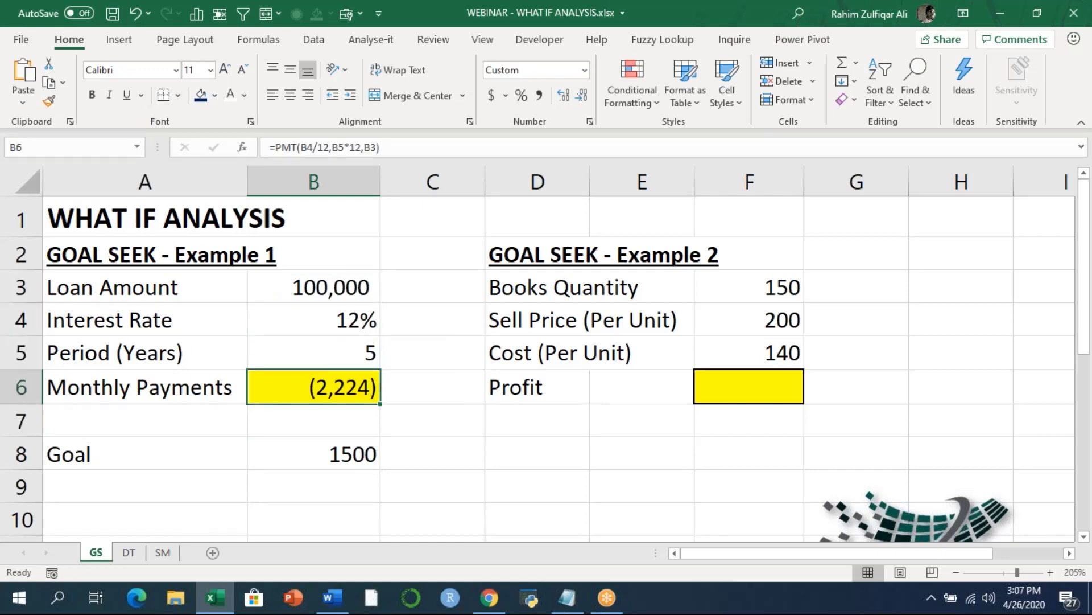
key(Up)
key(Up)
key(Up)
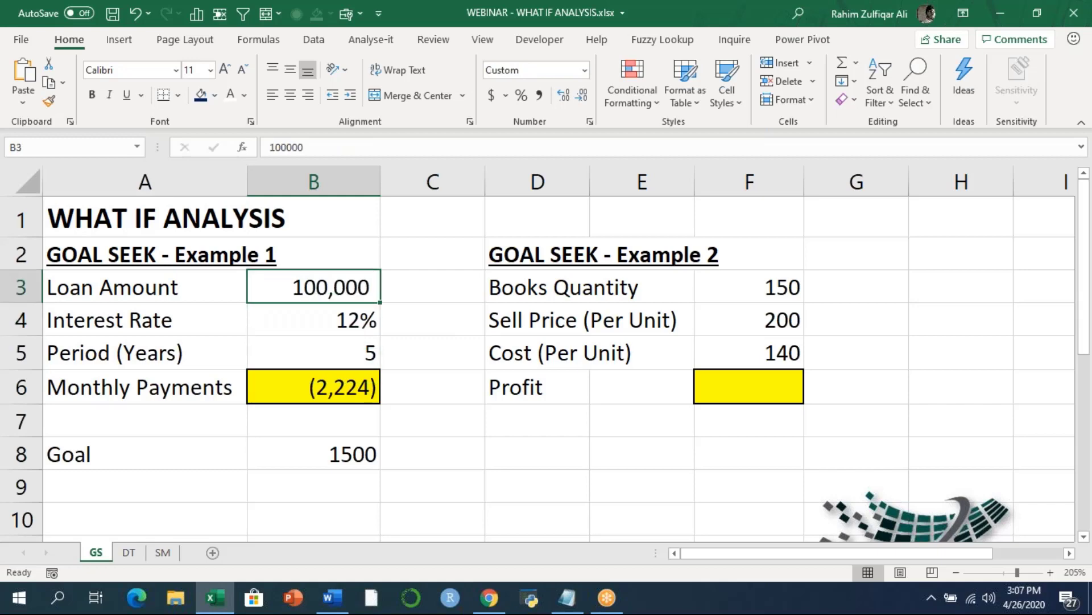
text(90000)
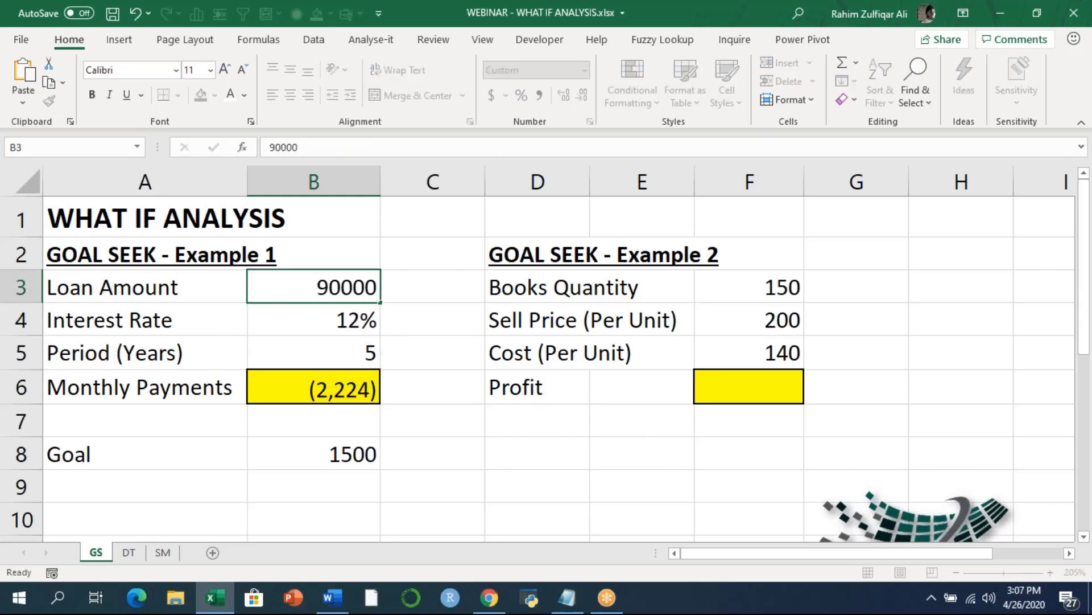
key(Return)
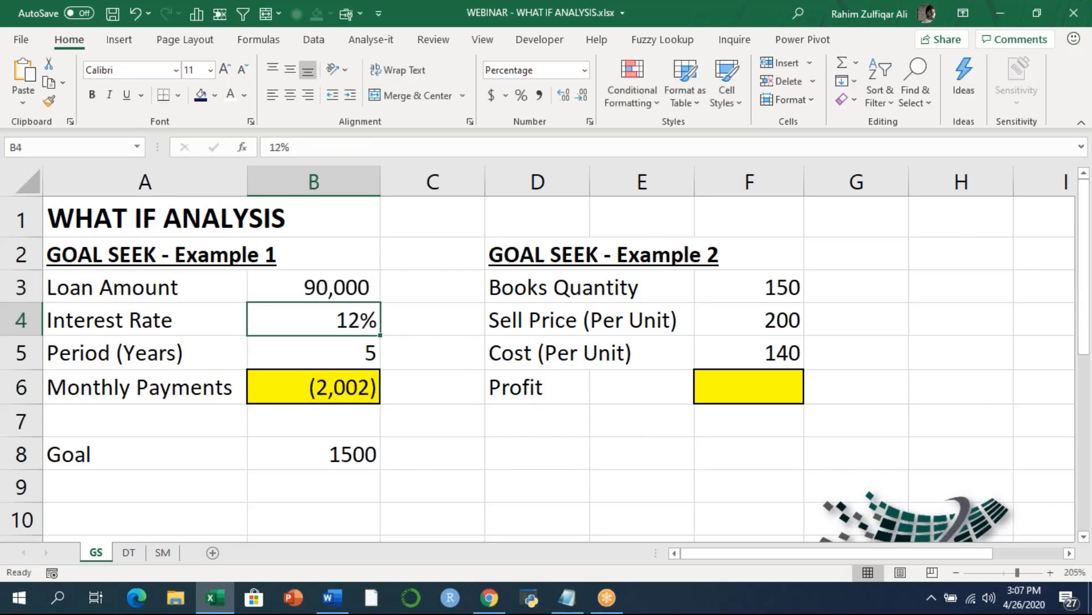
Step: Set the loan amount in B3 to 80000
key(Down)
key(Down)
key(Up)
key(Up)
key(Up)
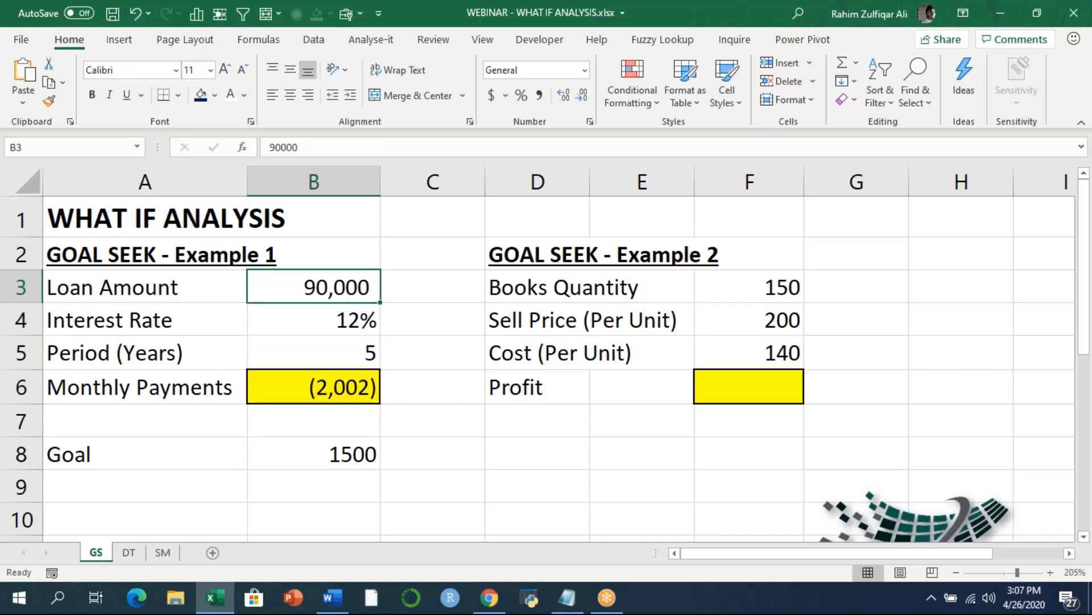
text(80000)
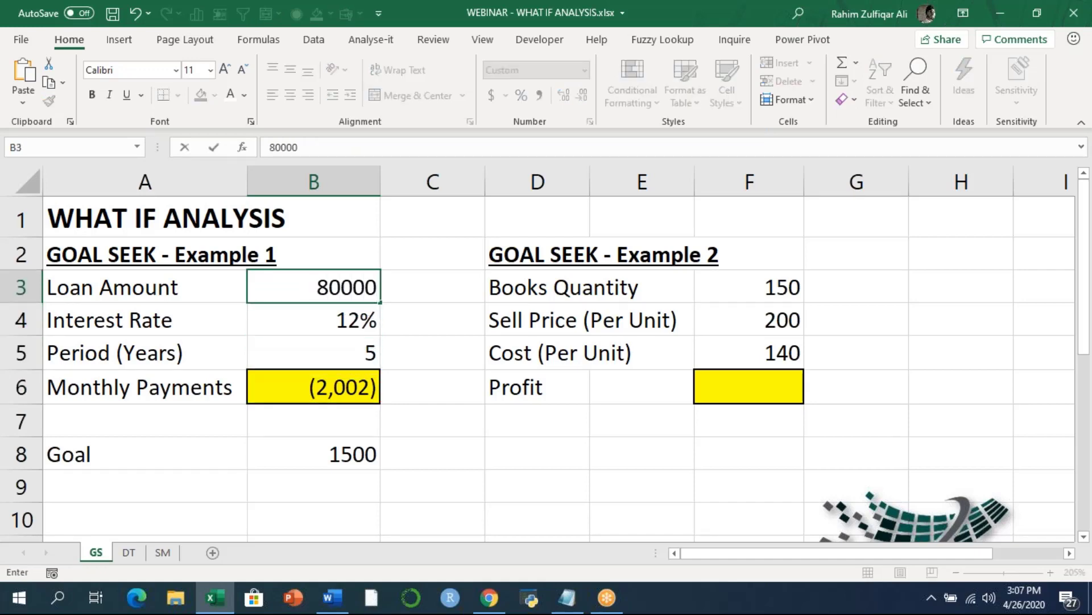
key(Return)
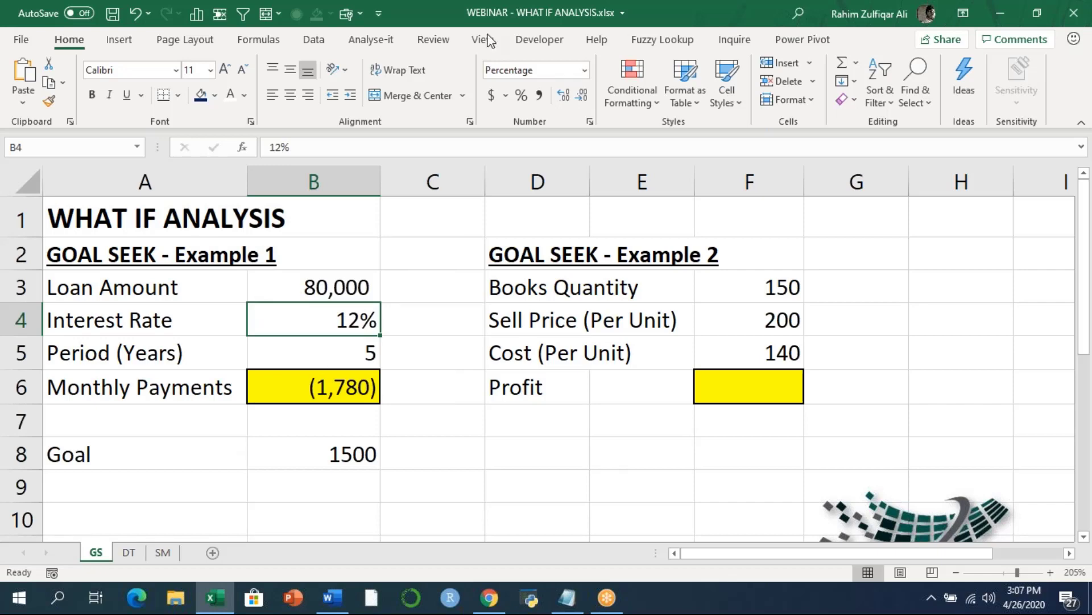
click(799, 24)
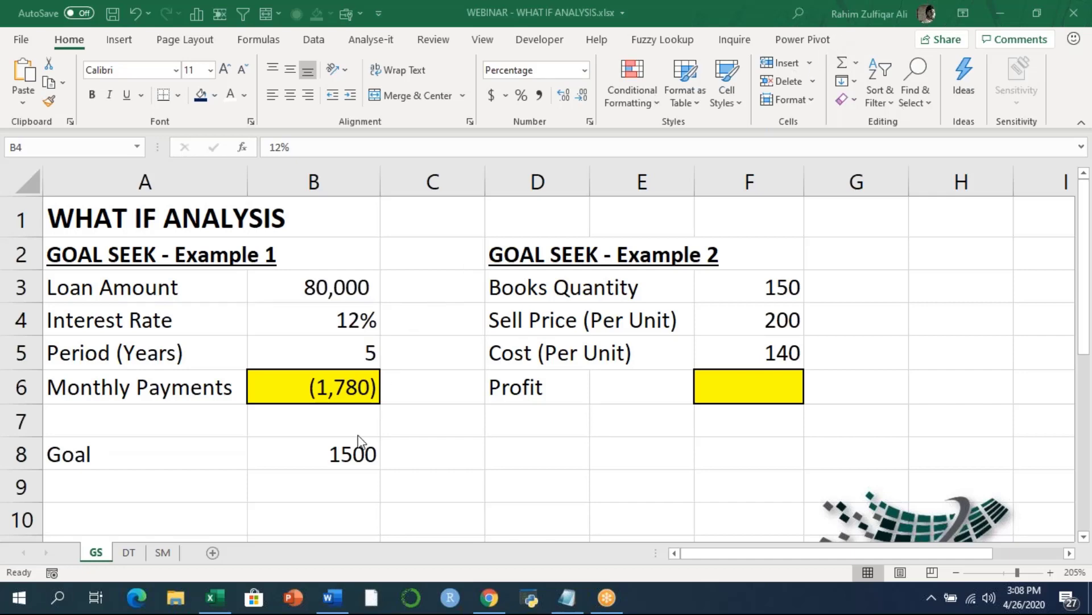
Step: Set the loan amount in B3 to 100,000
click(349, 291)
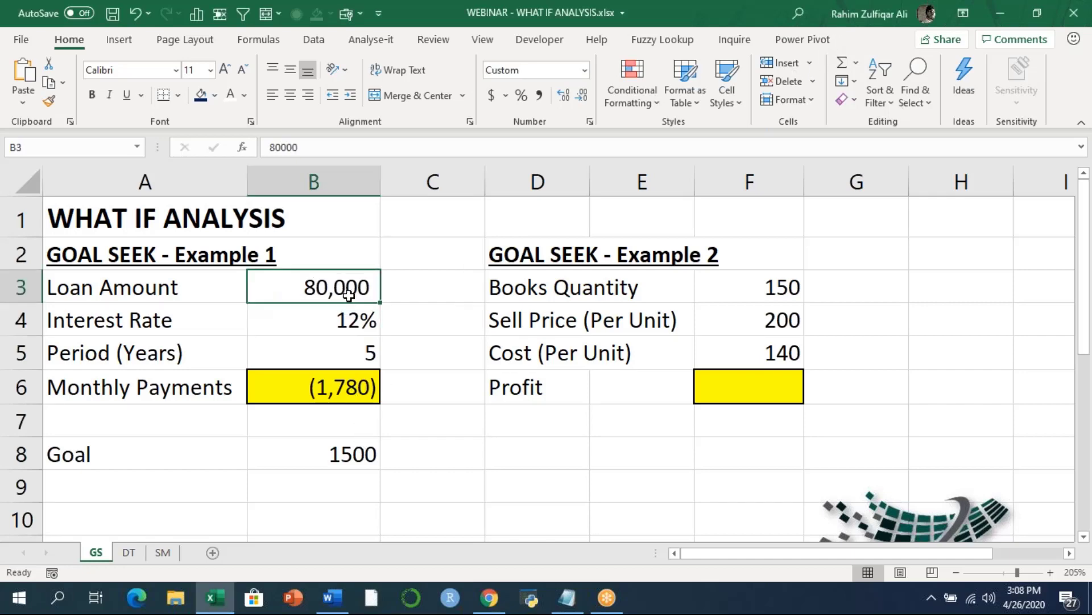
text(100,000)
key(Return)
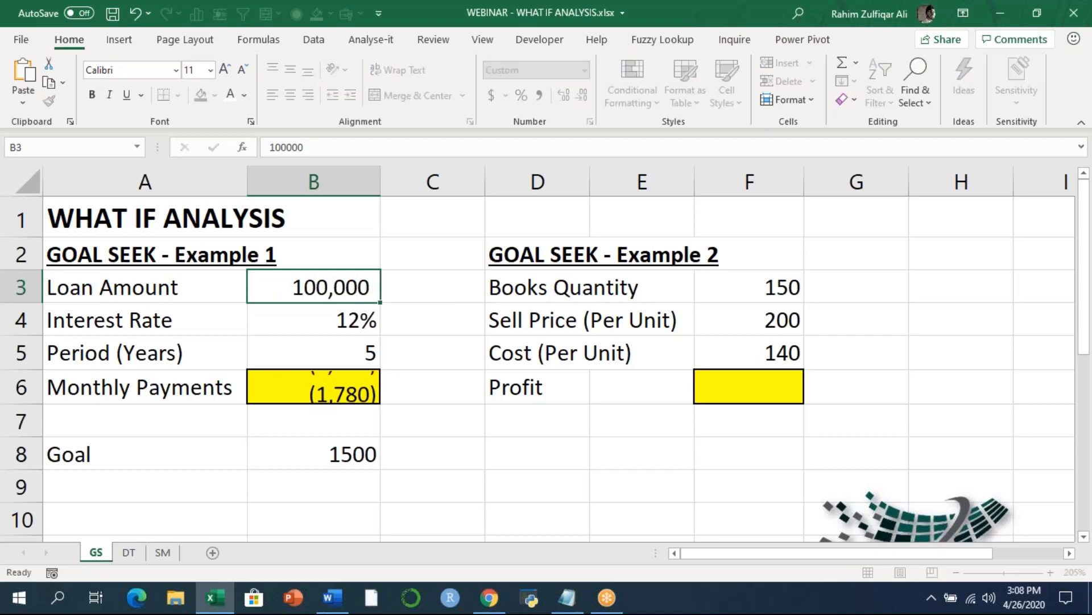
key(Down)
key(Down)
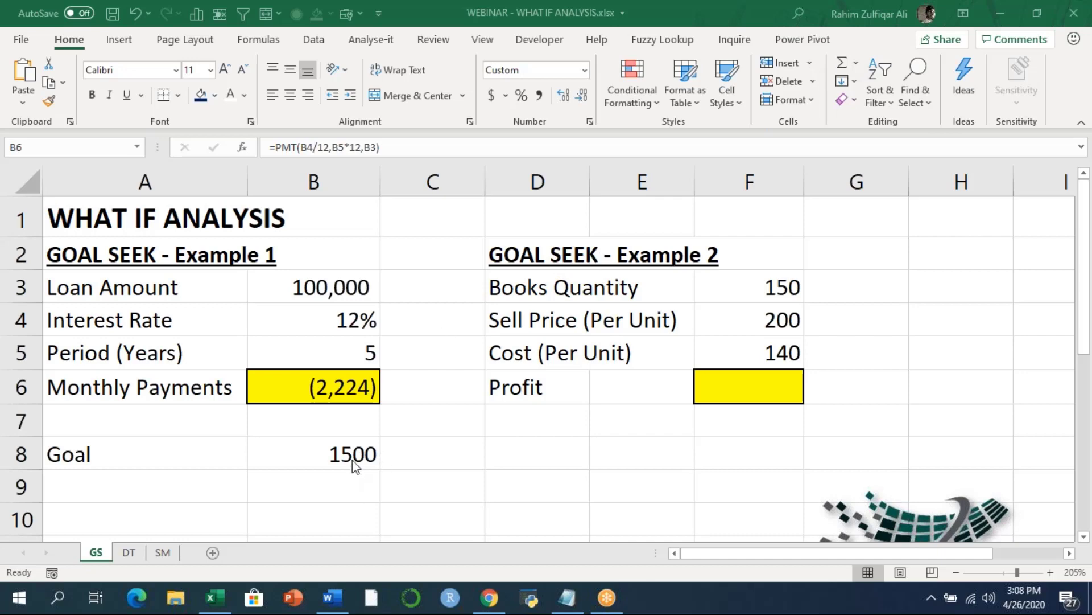
Step: Run Goal Seek to bring the monthly payment in B6 to -1500 by changing the loan amount in B3, and keep the solution
click(332, 386)
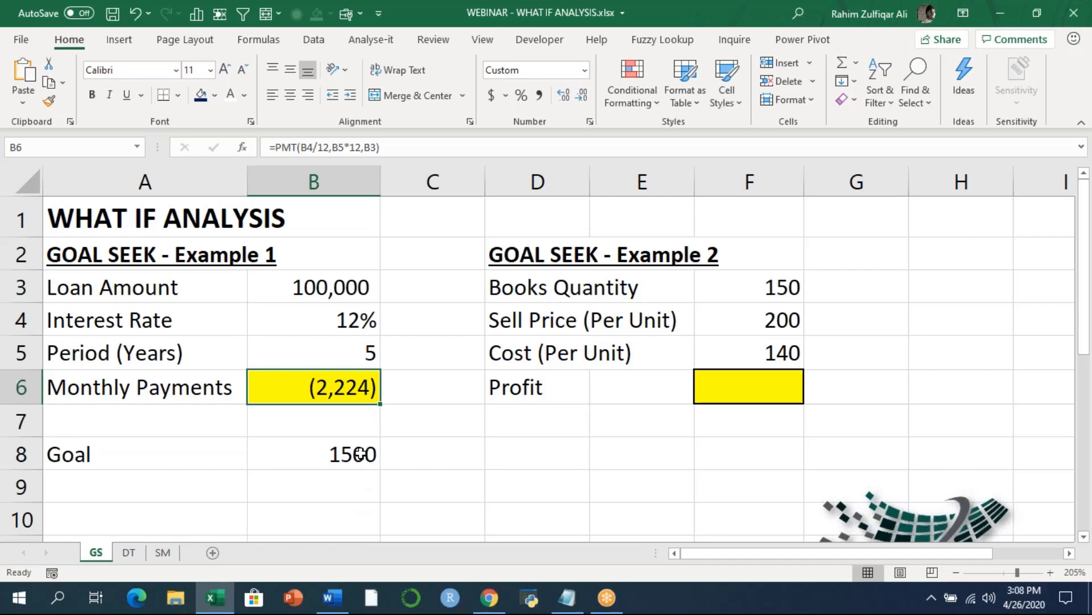
click(335, 291)
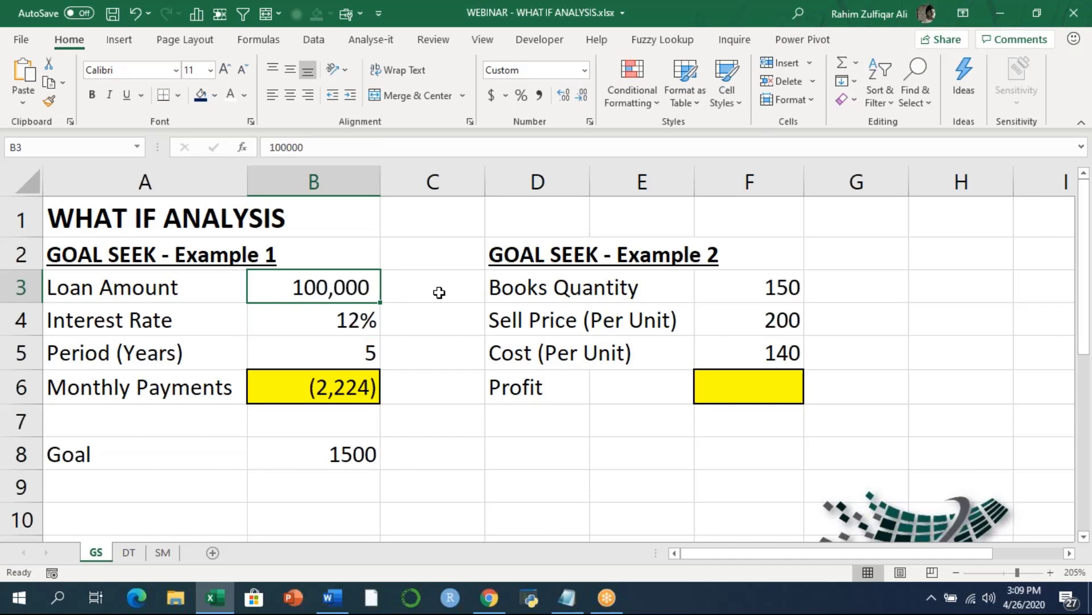
click(352, 384)
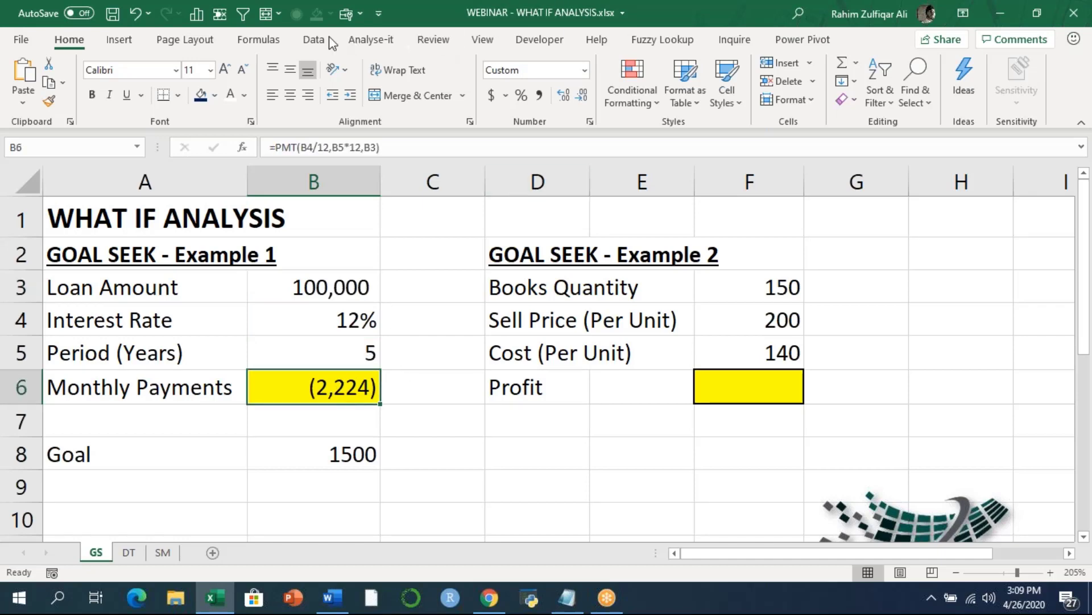
click(315, 39)
click(720, 87)
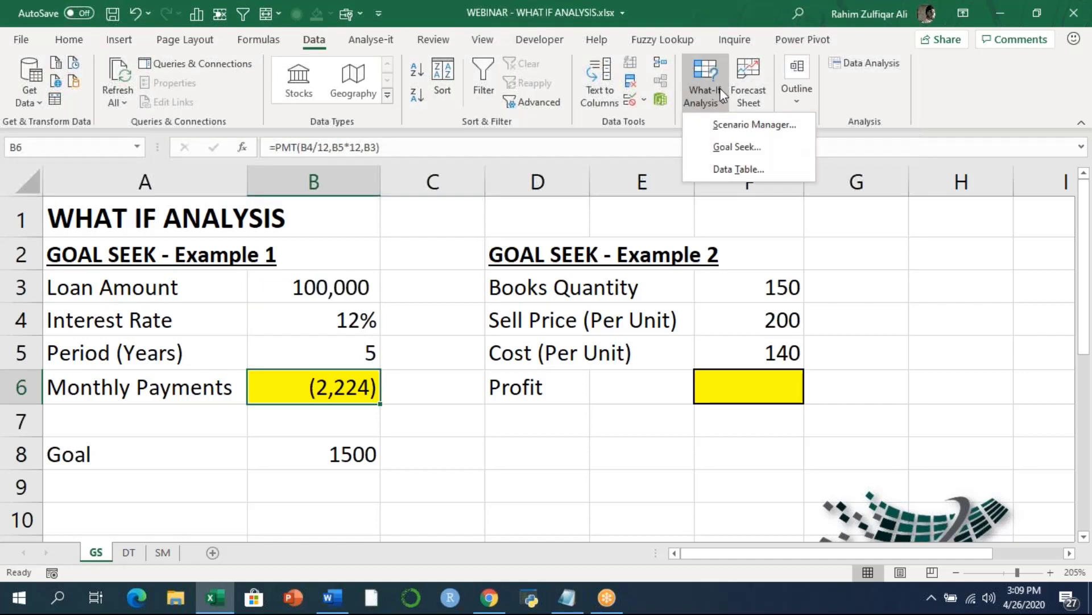
click(735, 148)
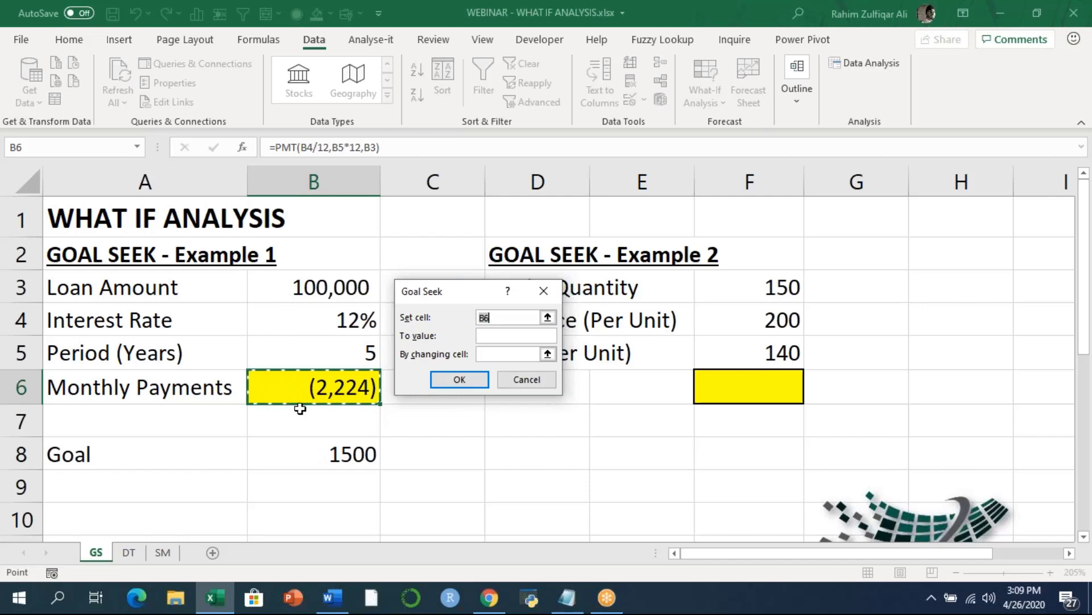
click(483, 335)
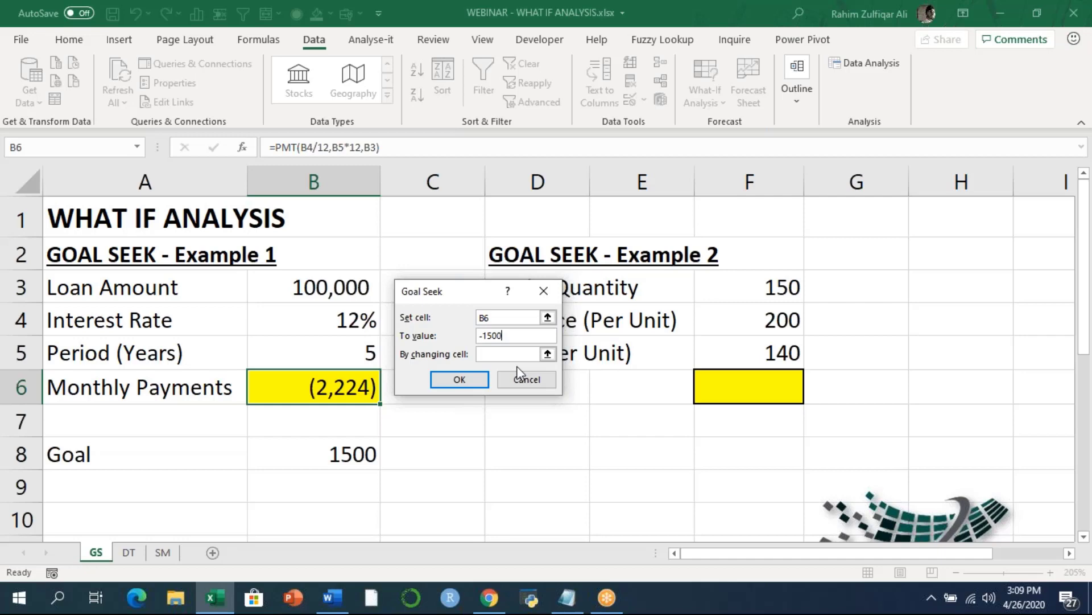
click(548, 354)
click(350, 288)
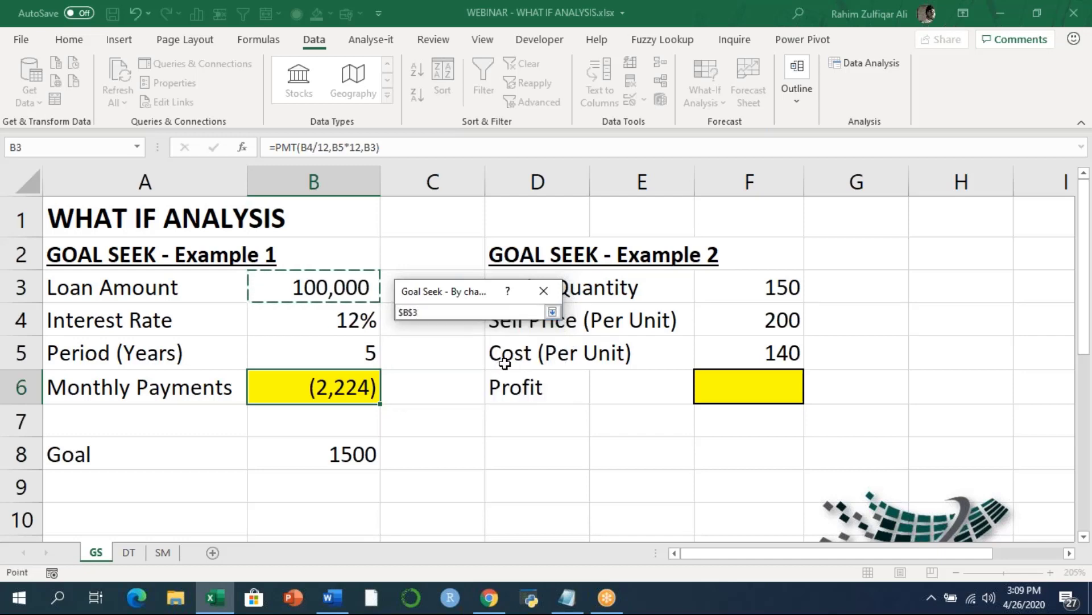
click(551, 312)
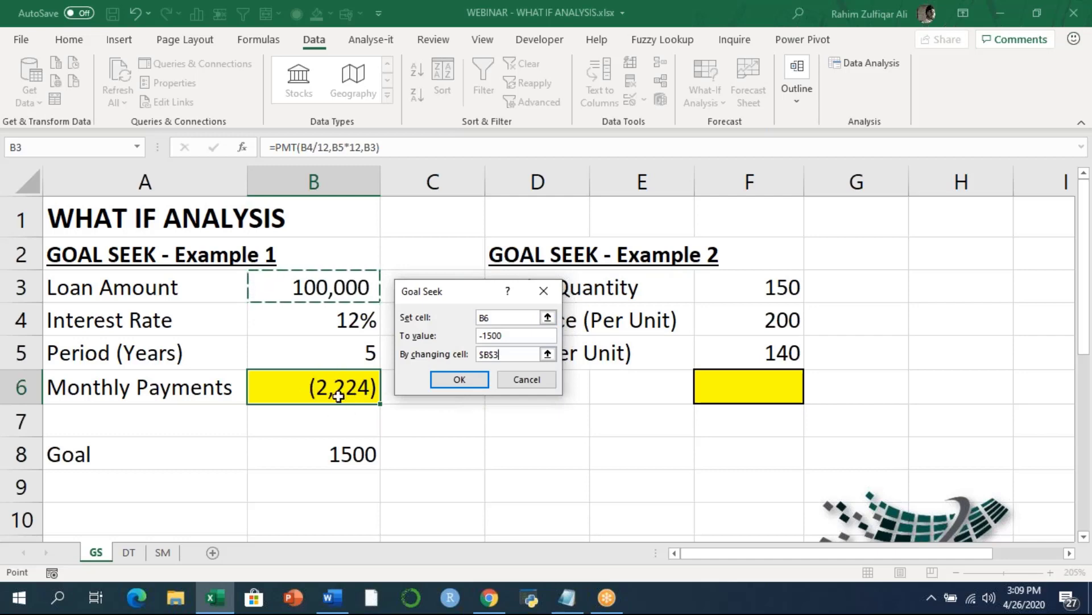
click(443, 380)
click(443, 380)
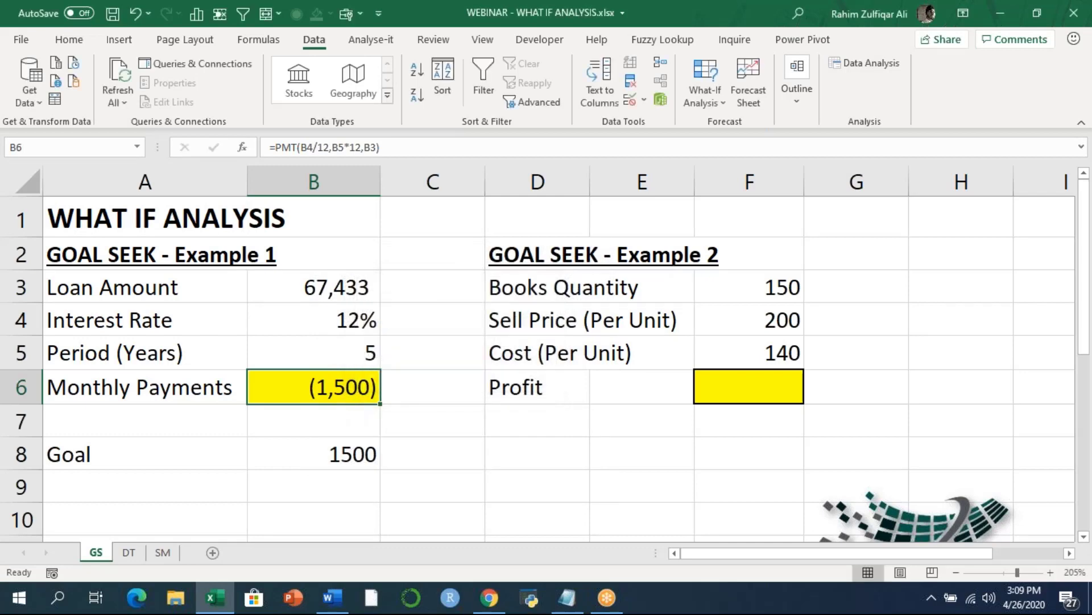
Step: Check the solved loan amount and payment, and change the goal value in B8 to 3000
click(362, 292)
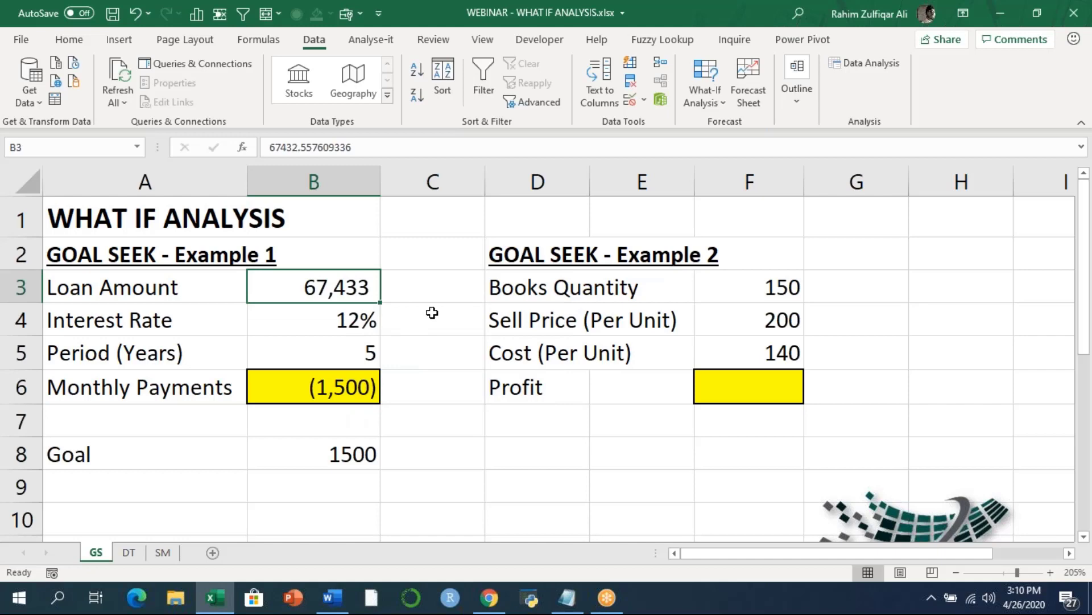
click(346, 395)
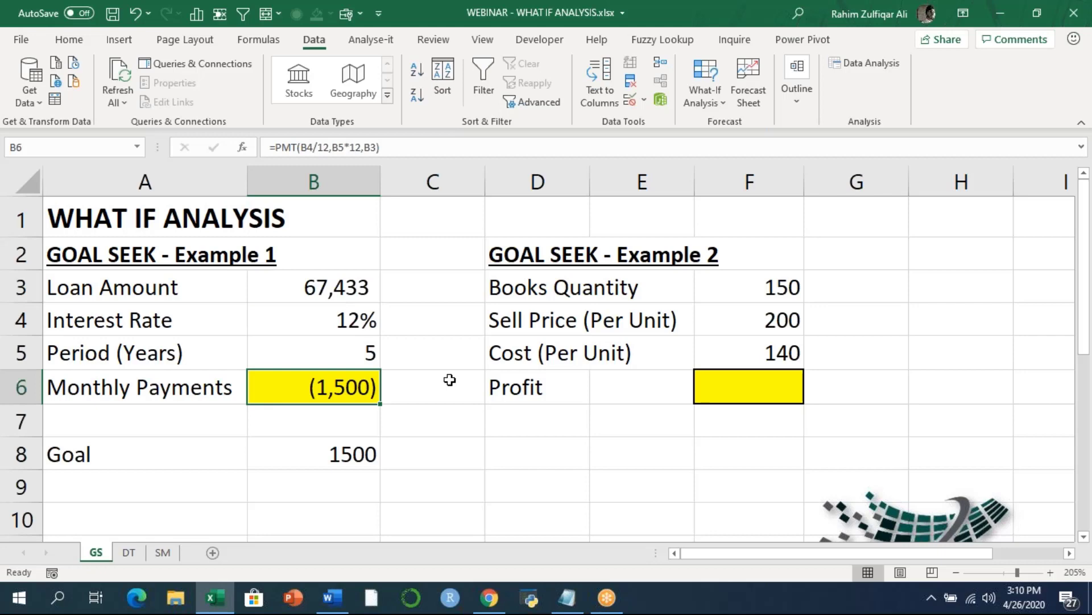
click(346, 453)
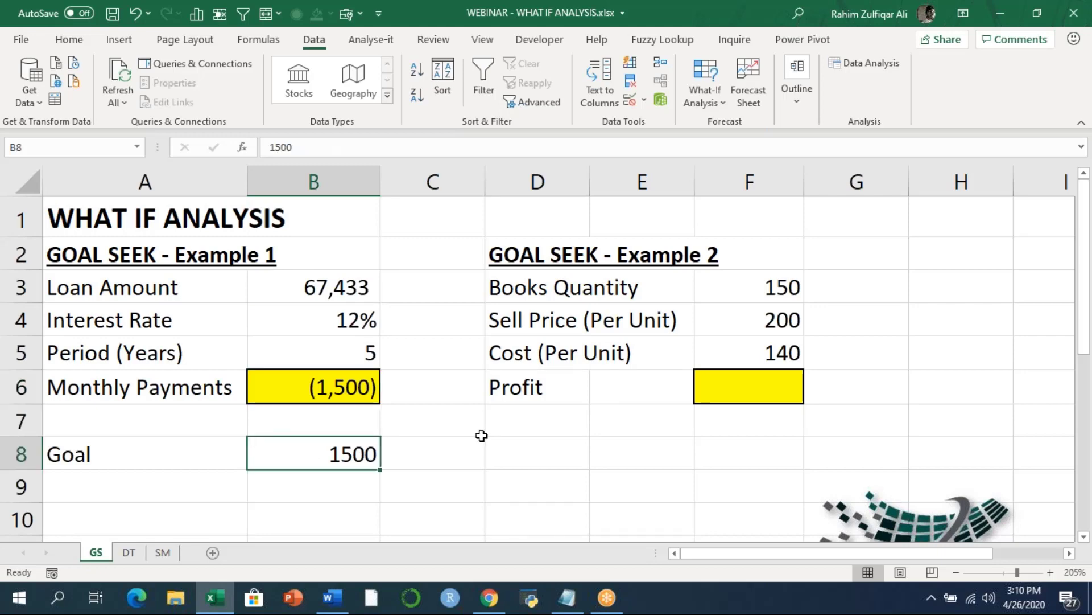
text(3000)
key(Return)
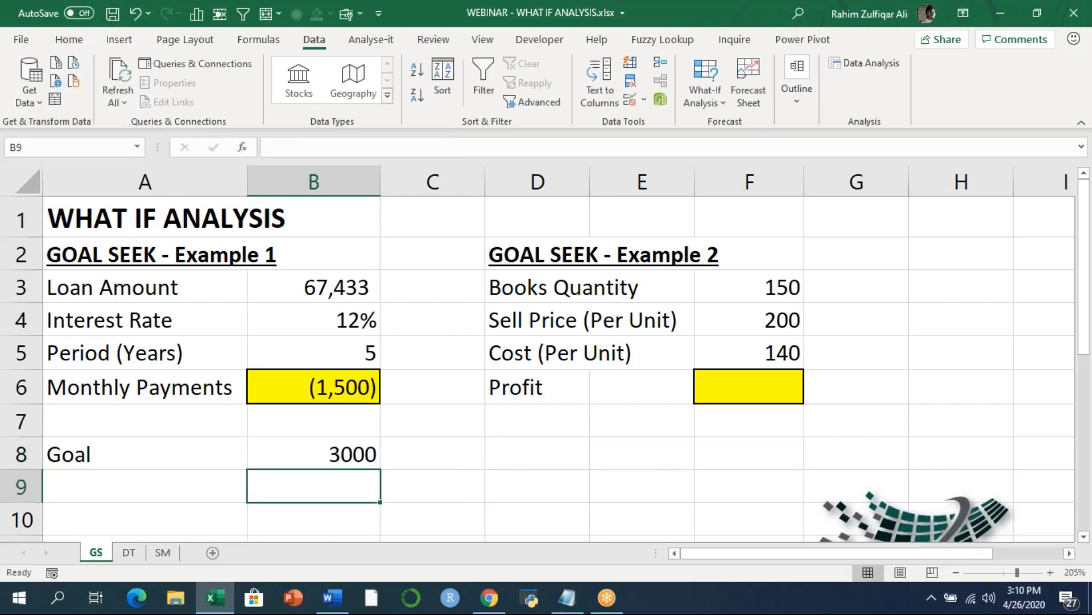
Step: Run Goal Seek to bring the monthly payment in B6 to -3000 by changing the loan amount in B3, and keep the solution
click(364, 386)
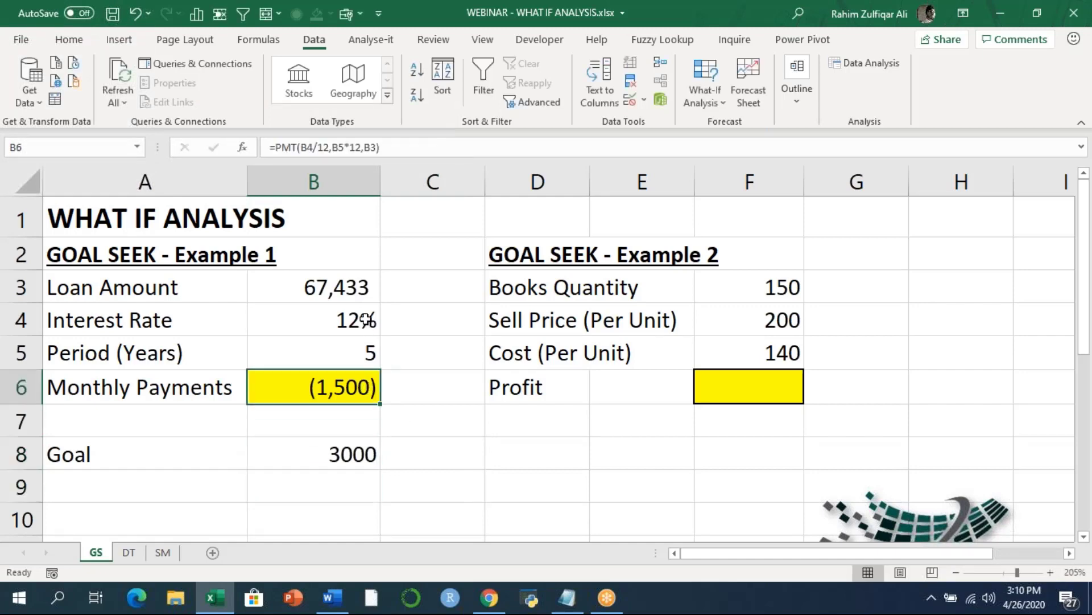
click(364, 294)
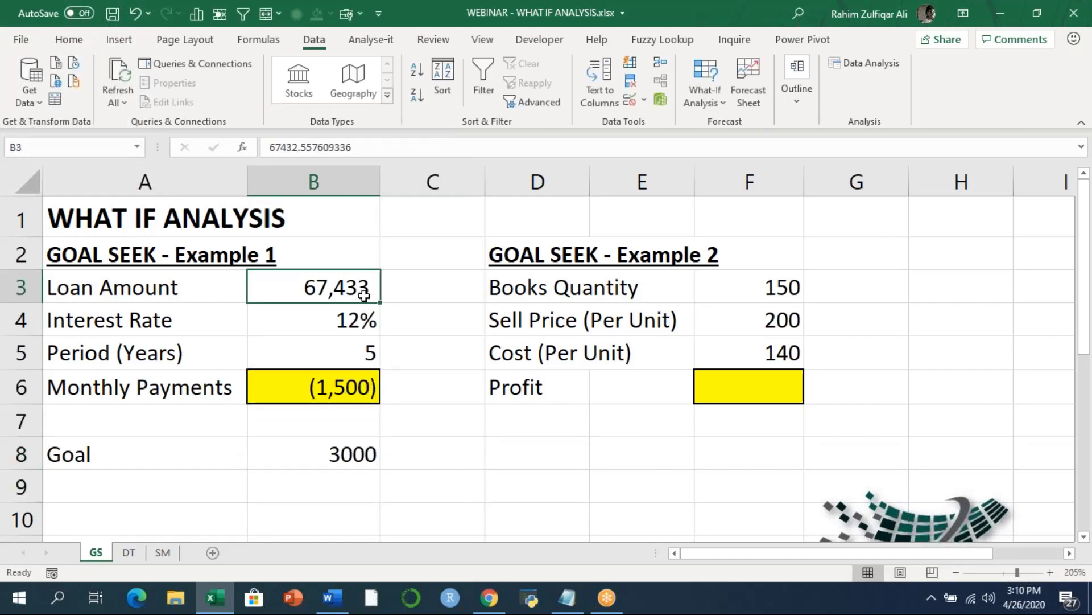
click(359, 384)
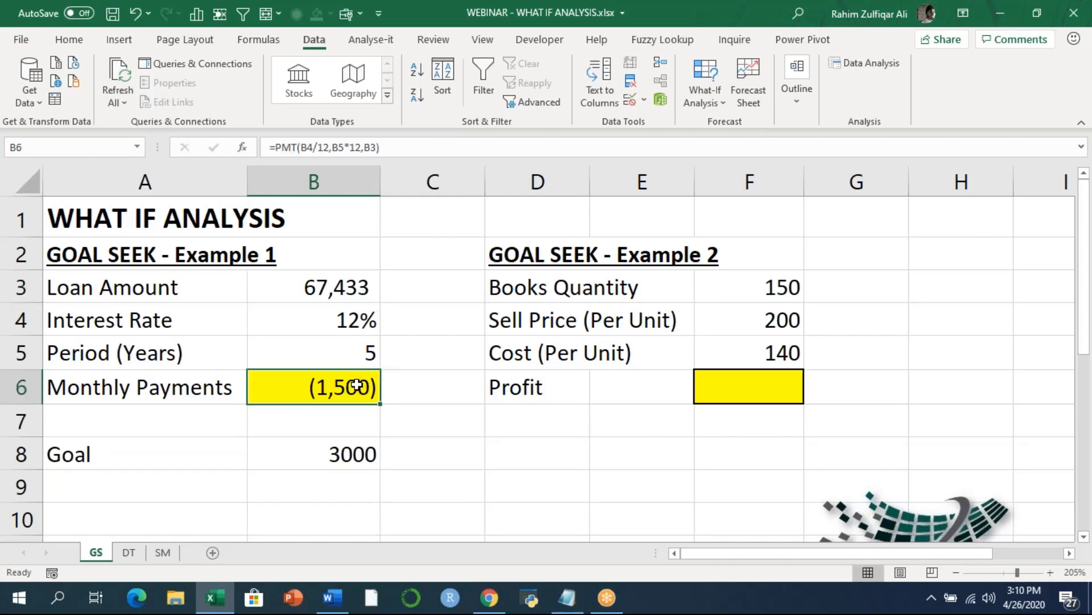
click(702, 80)
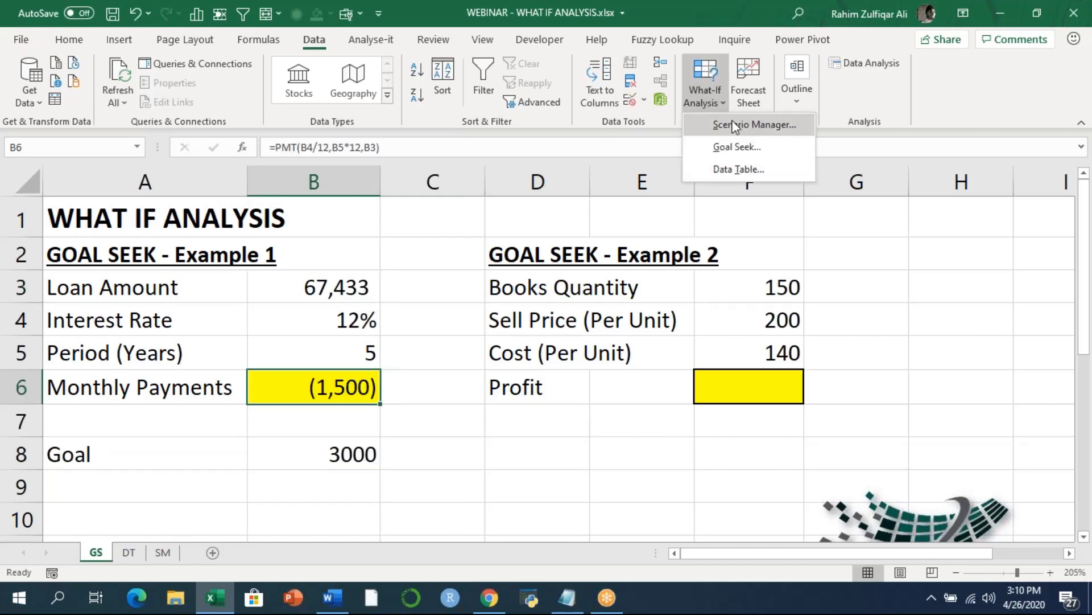
click(721, 146)
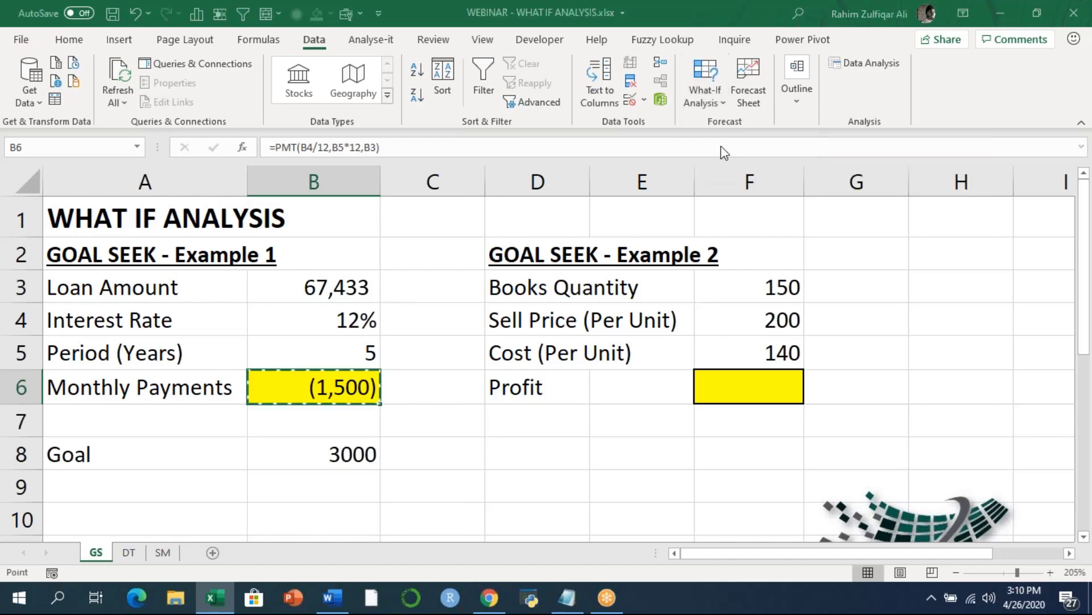
click(501, 332)
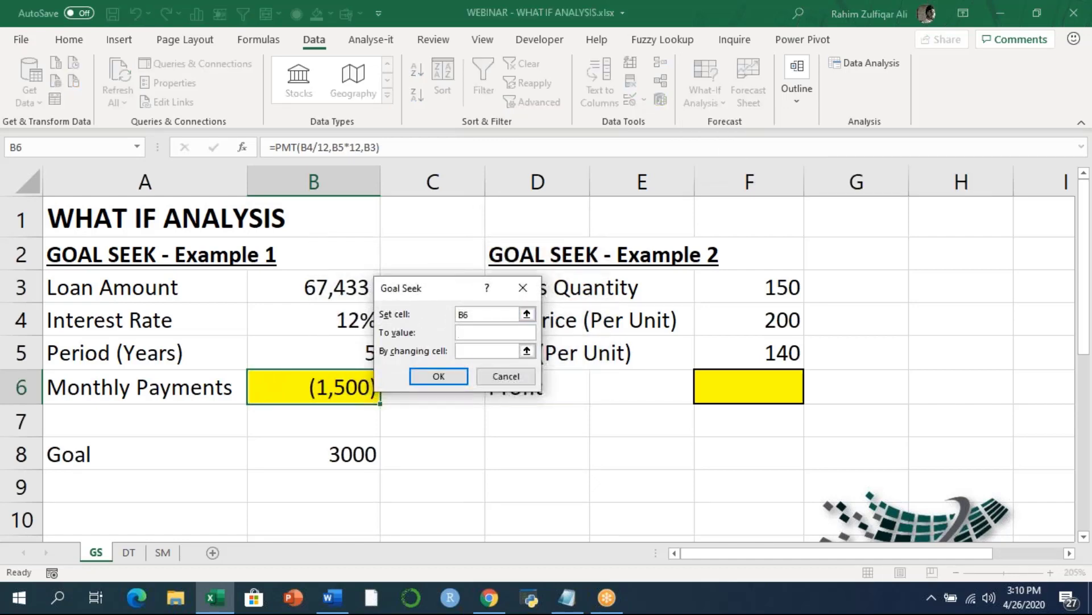
text(-3000)
click(527, 350)
click(315, 291)
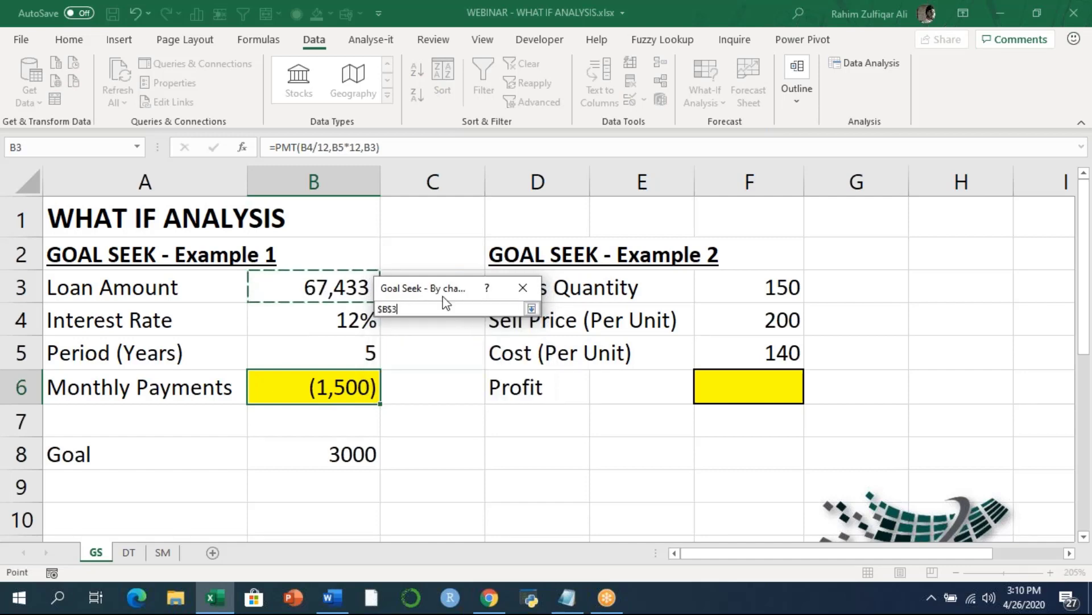
click(529, 309)
click(438, 375)
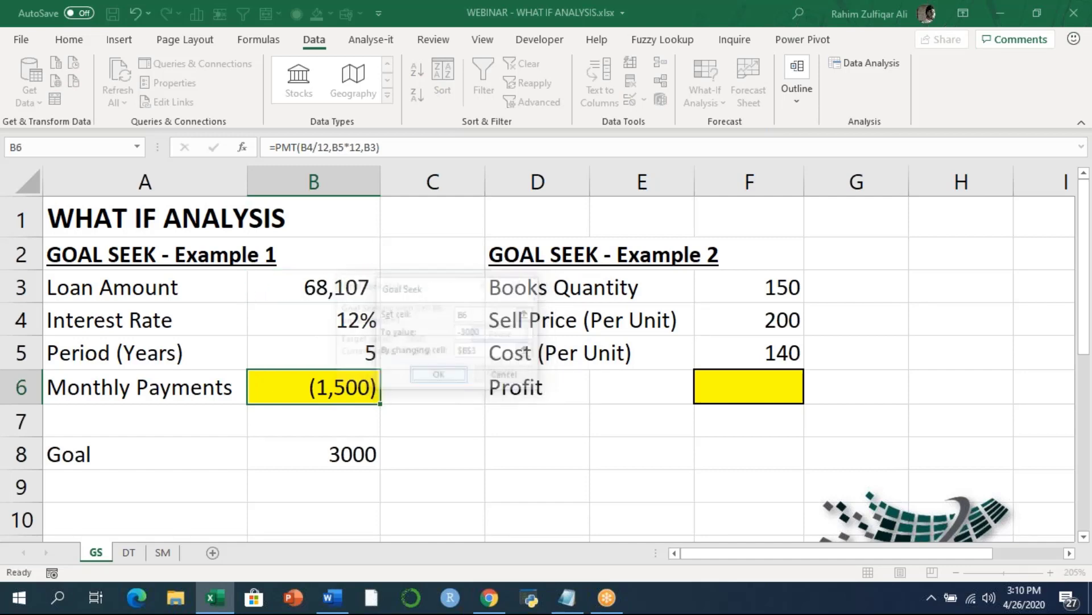
click(438, 374)
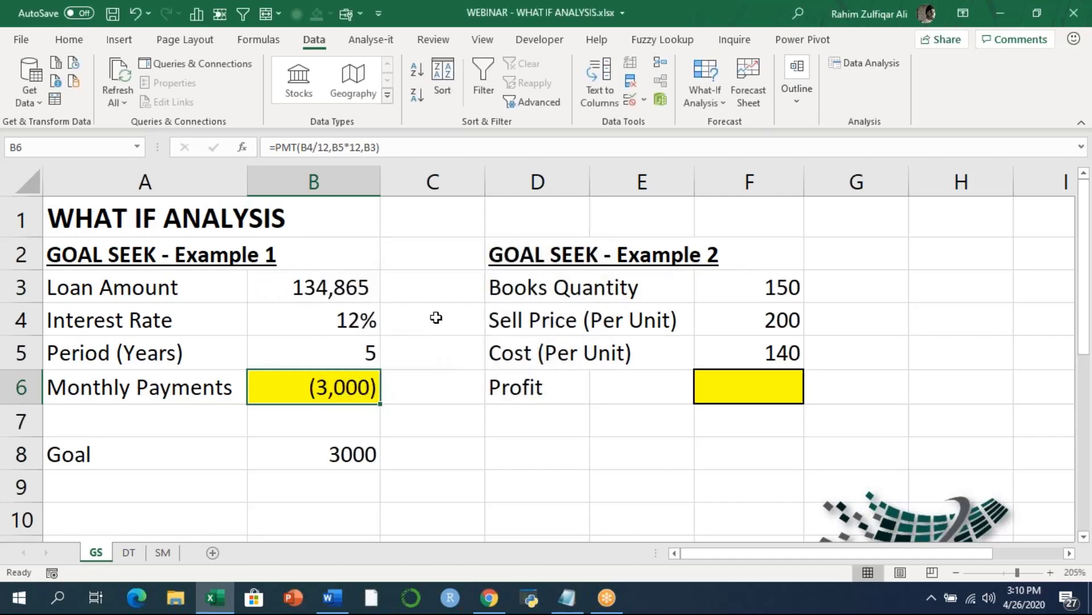
click(343, 282)
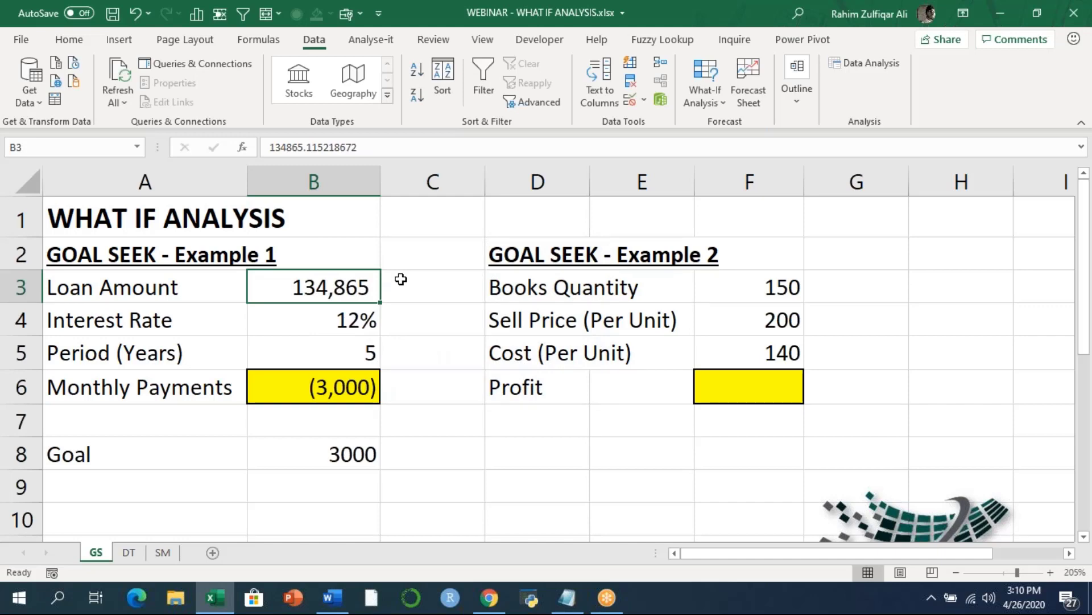
click(333, 388)
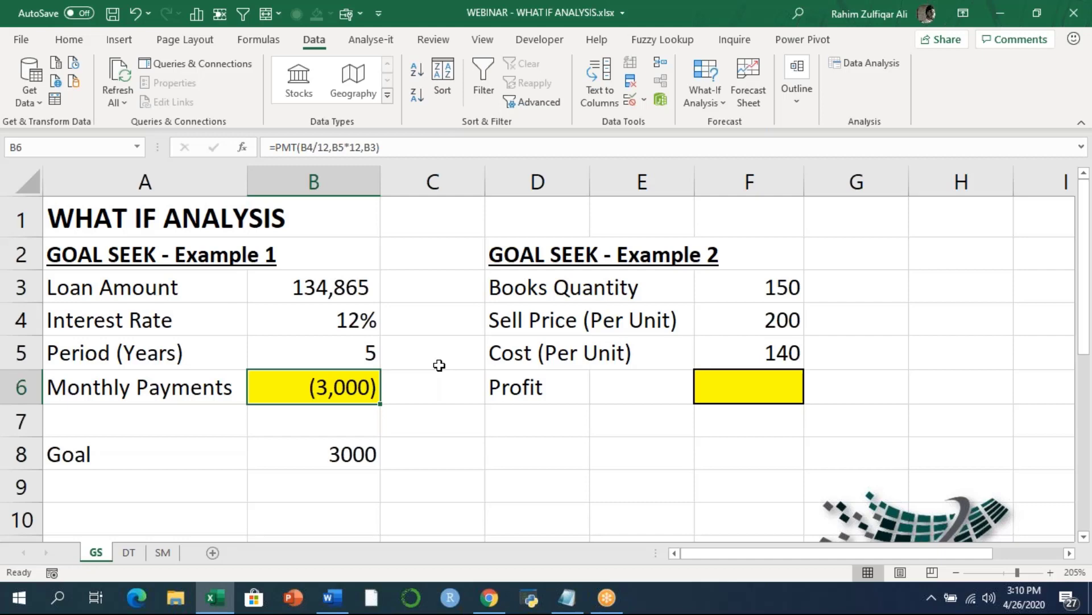
Step: Examine the books quantity, sell price and cost per unit that feed the profit in Goal Seek Example 2
click(709, 372)
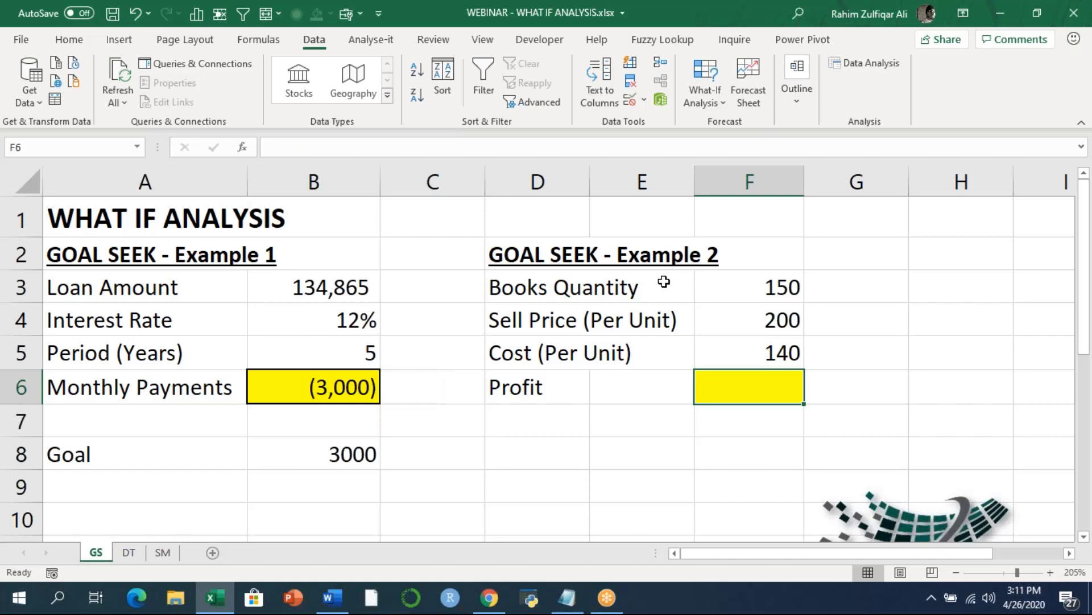
click(731, 276)
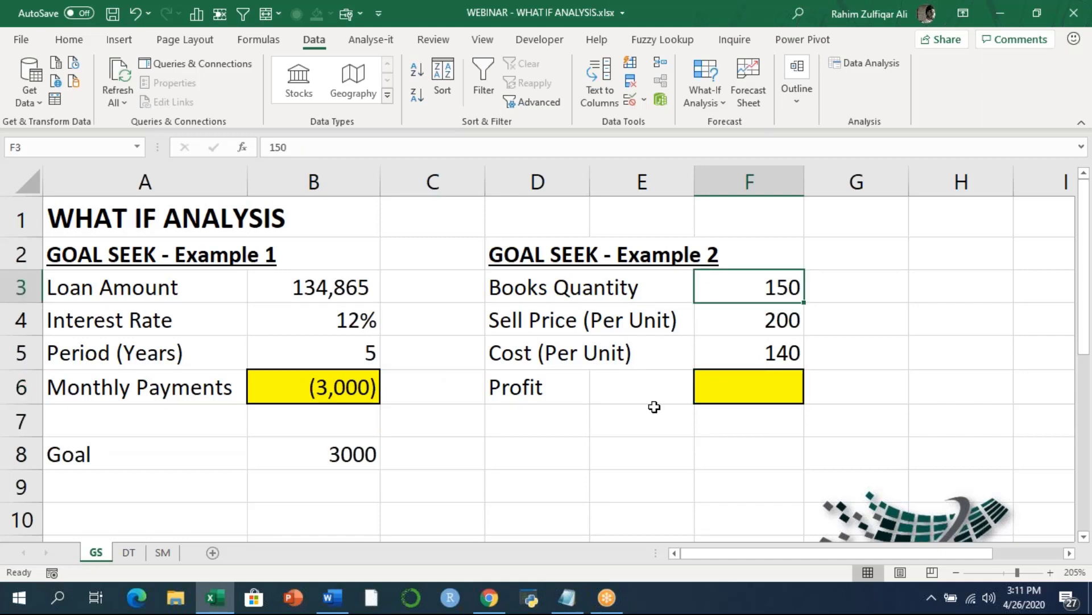
key(Left)
key(Left)
key(Down)
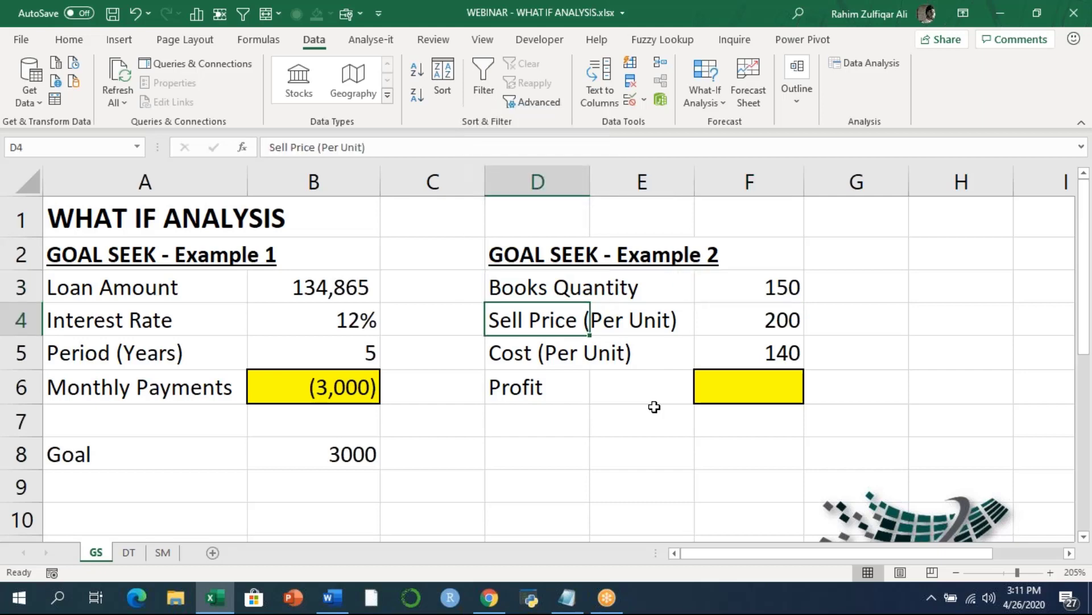
key(Right)
key(Right)
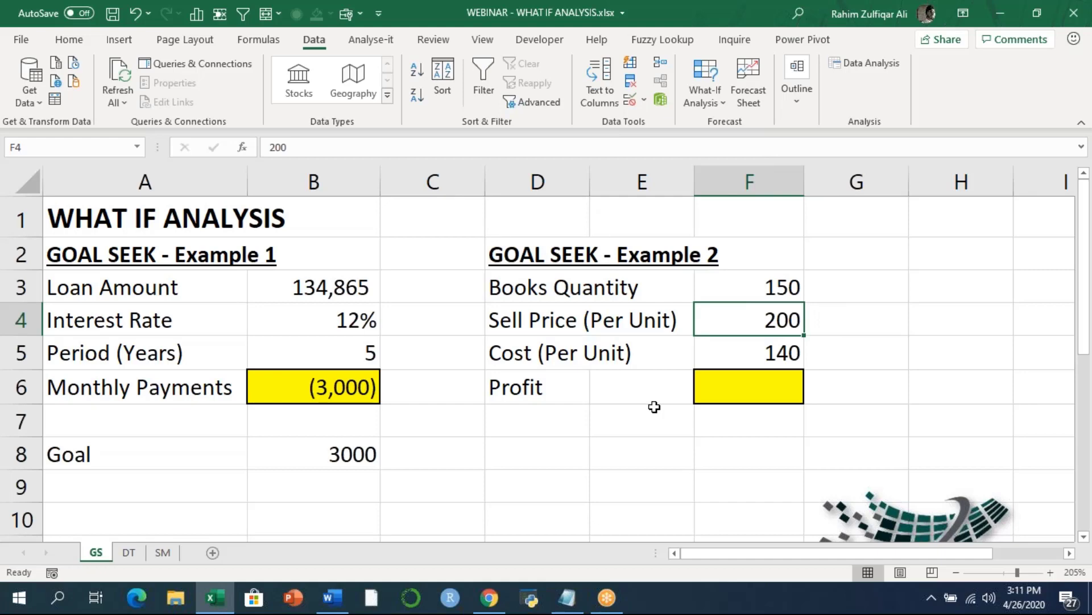
key(Down)
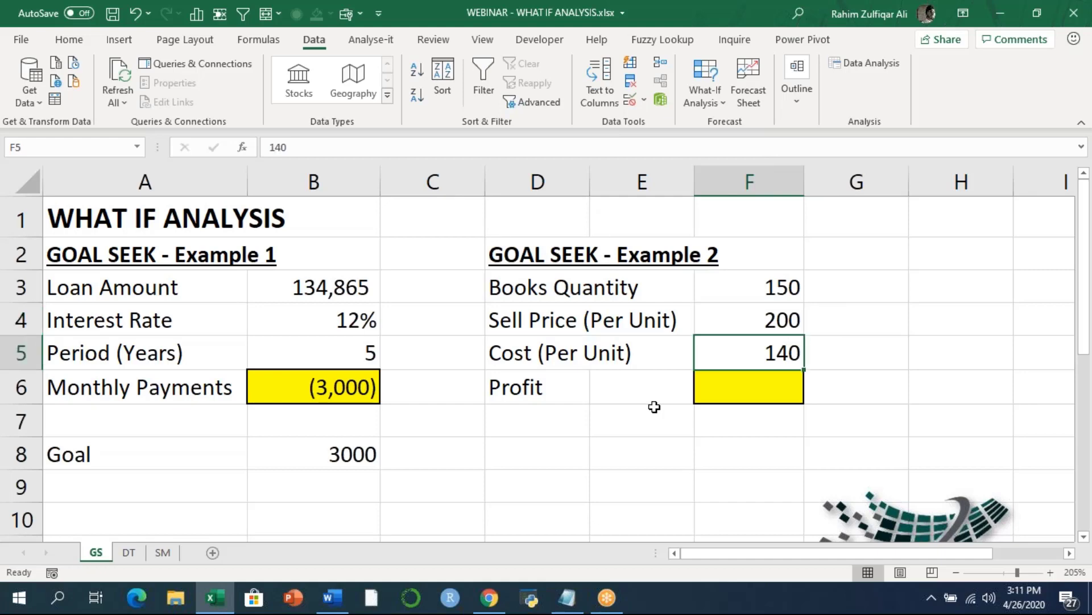
Step: Enter the profit formula =(F4*F3)-(F5*F3) in F6, subtracting total cost from total book sales
key(Down)
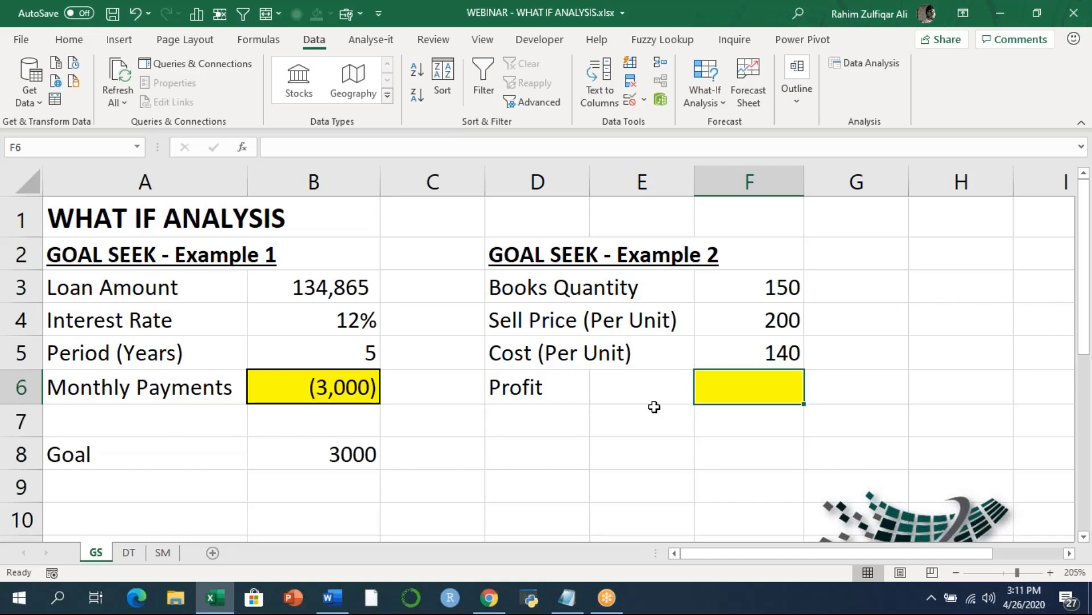
text(=)
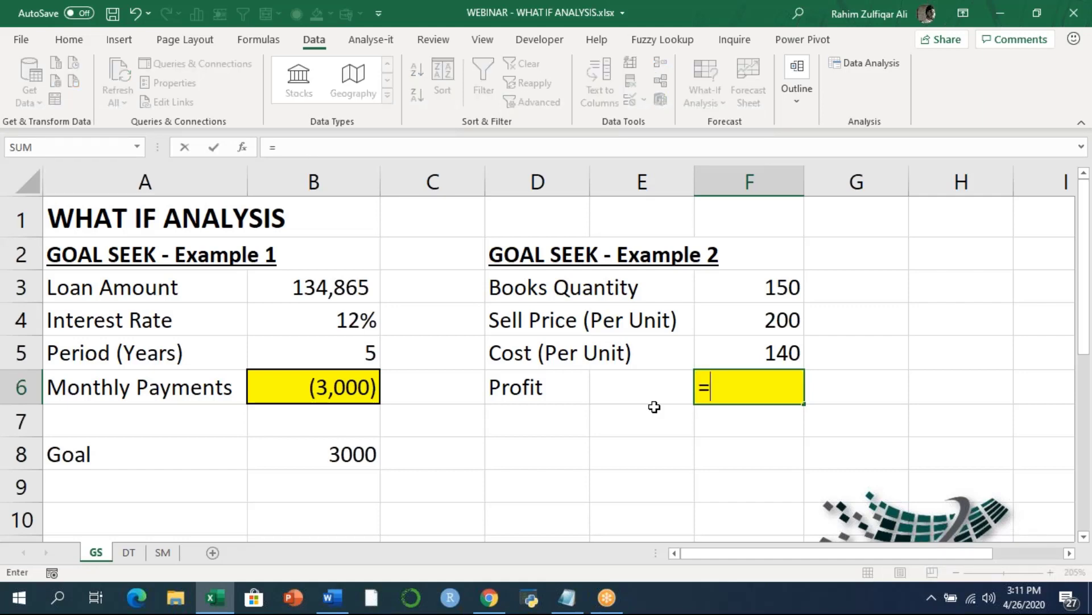
text(()
click(741, 323)
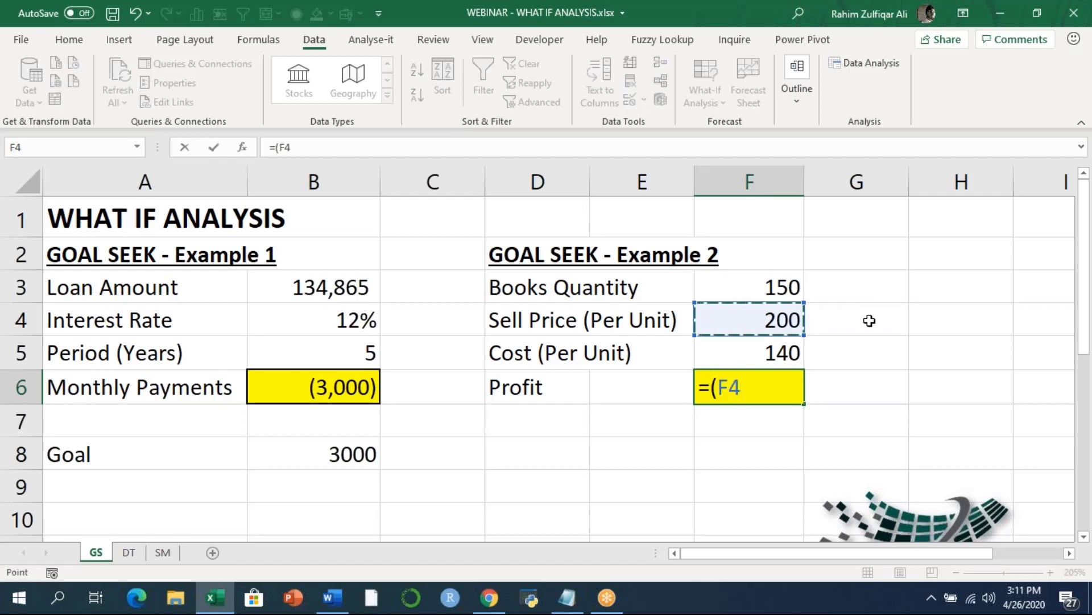
text(*)
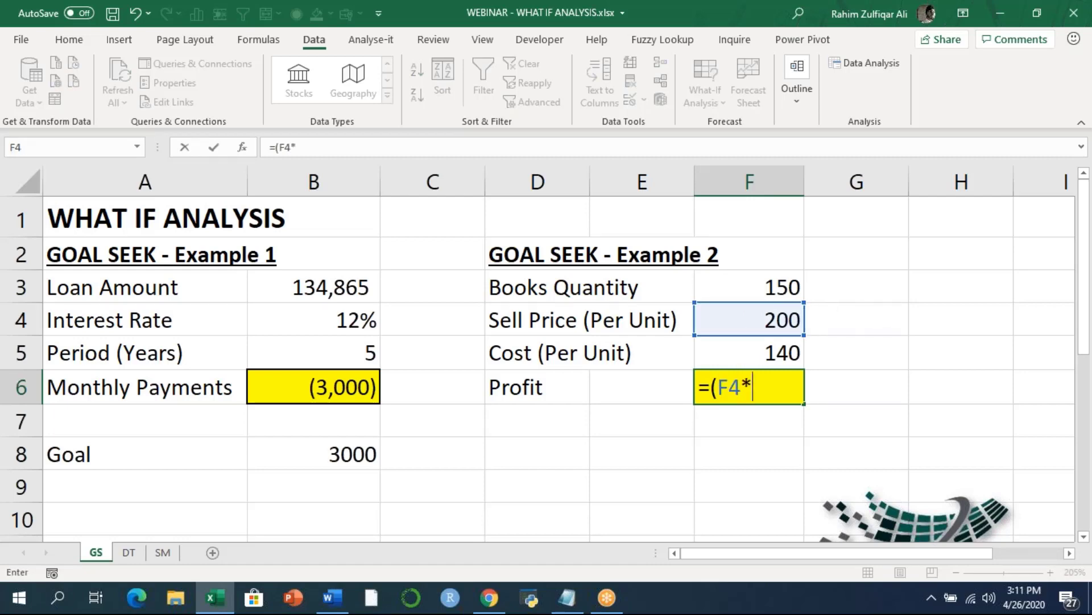
click(748, 284)
text())
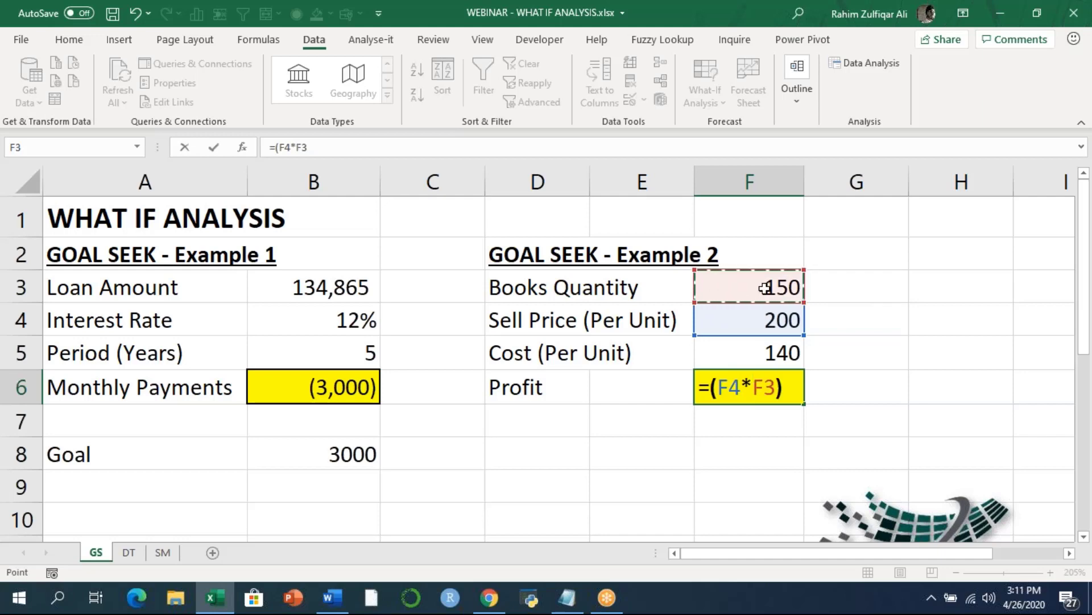
text(-()
click(763, 353)
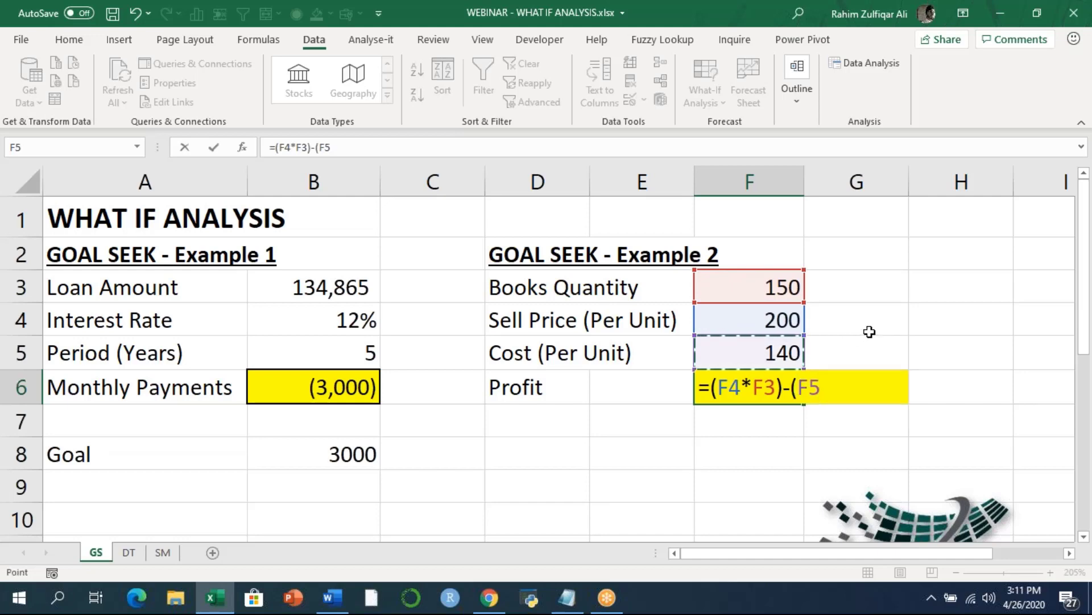
text(*)
click(766, 289)
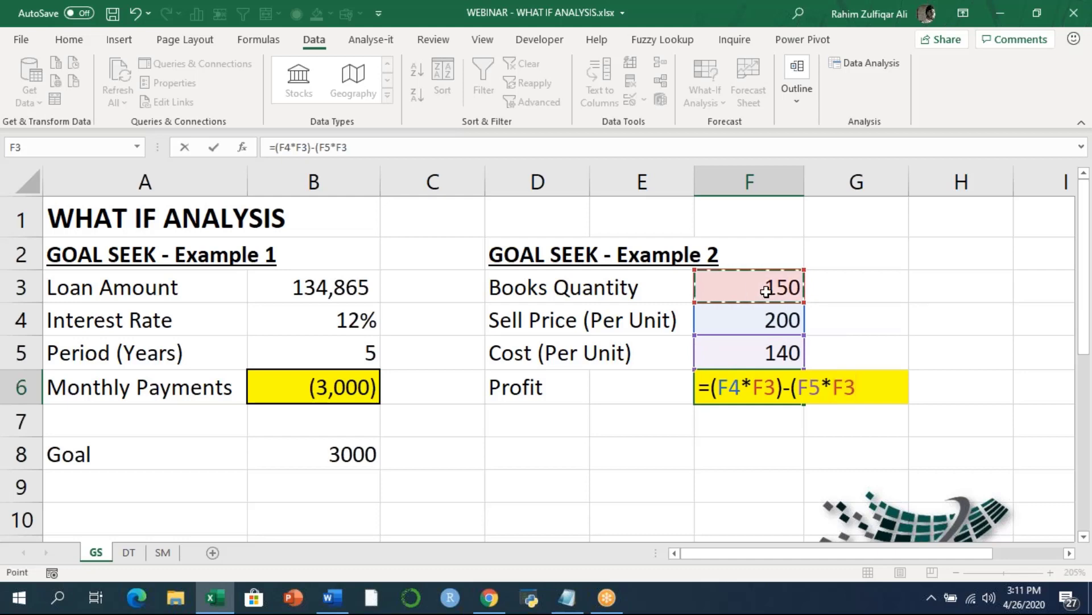
text())
key(Return)
key(Up)
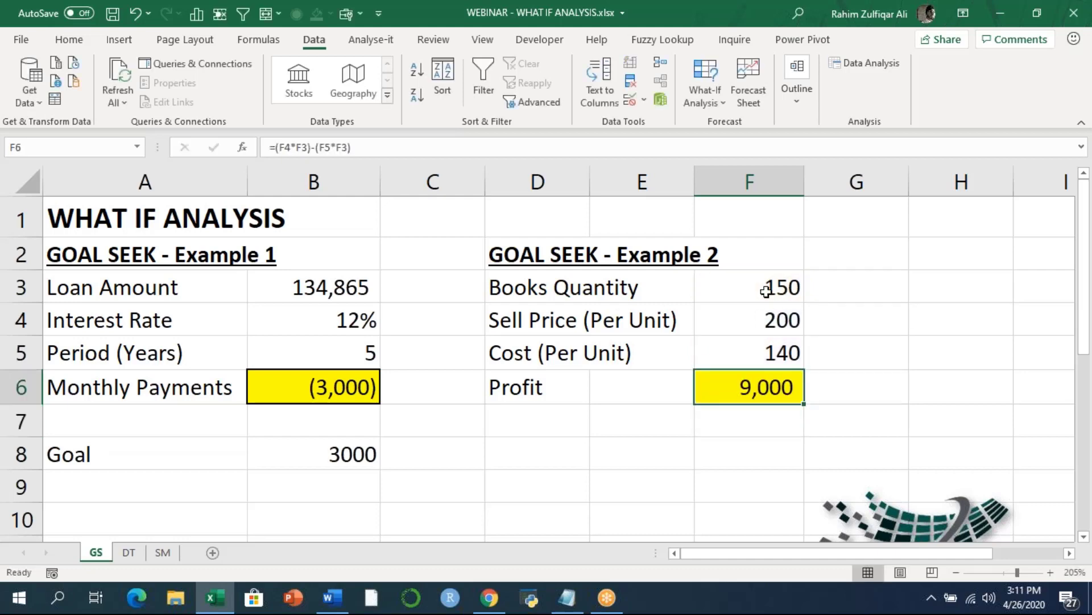
Step: Add a Goal label in D8 for Example 2 and enter 13000 as the target profit in F8
key(Up)
key(Up)
key(Up)
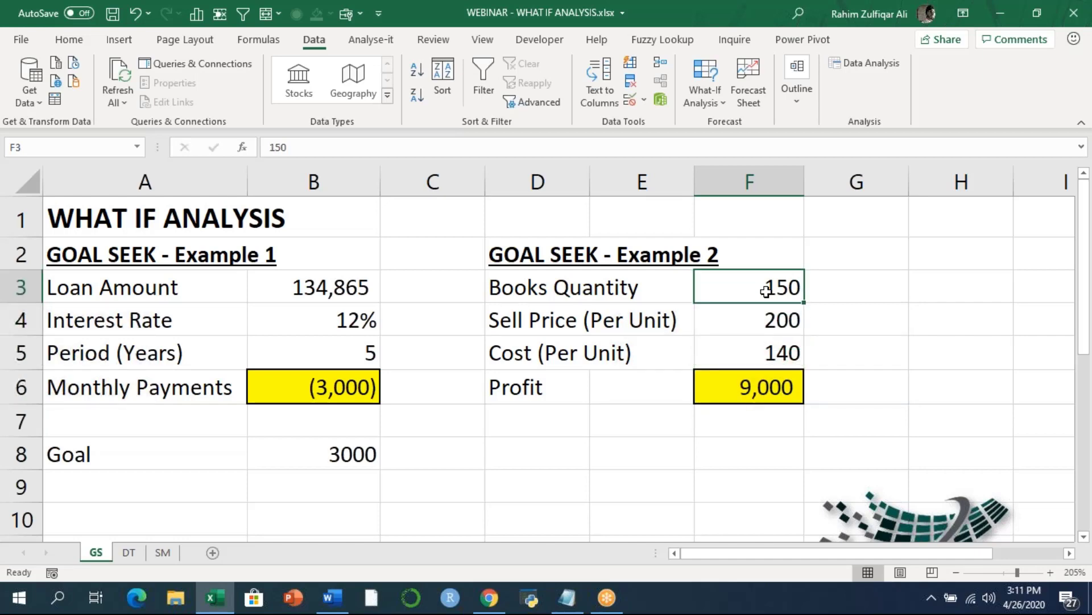
key(Down)
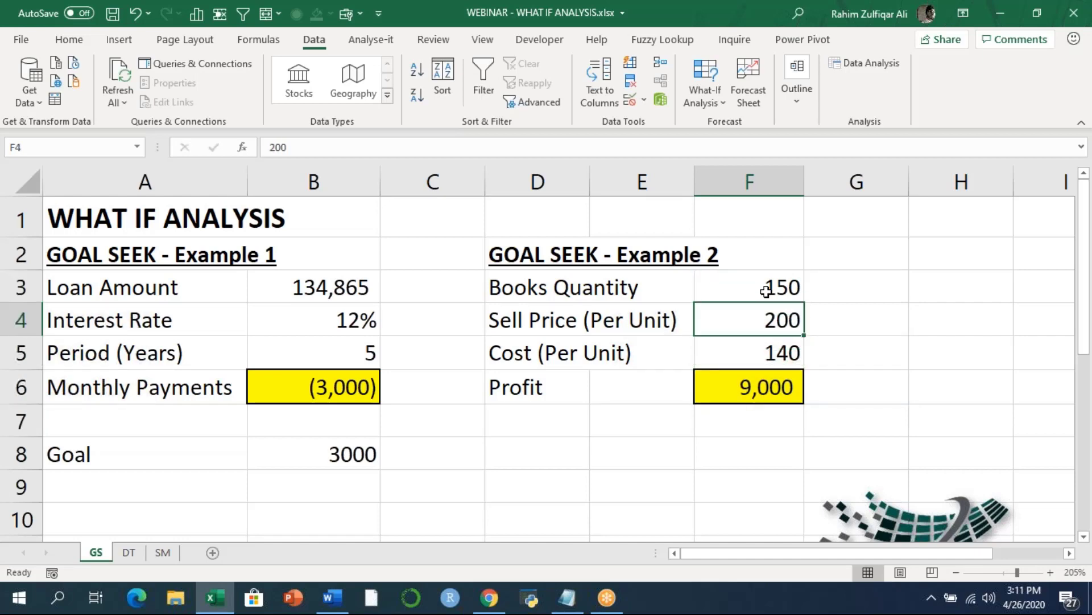
key(Down)
key(Down)
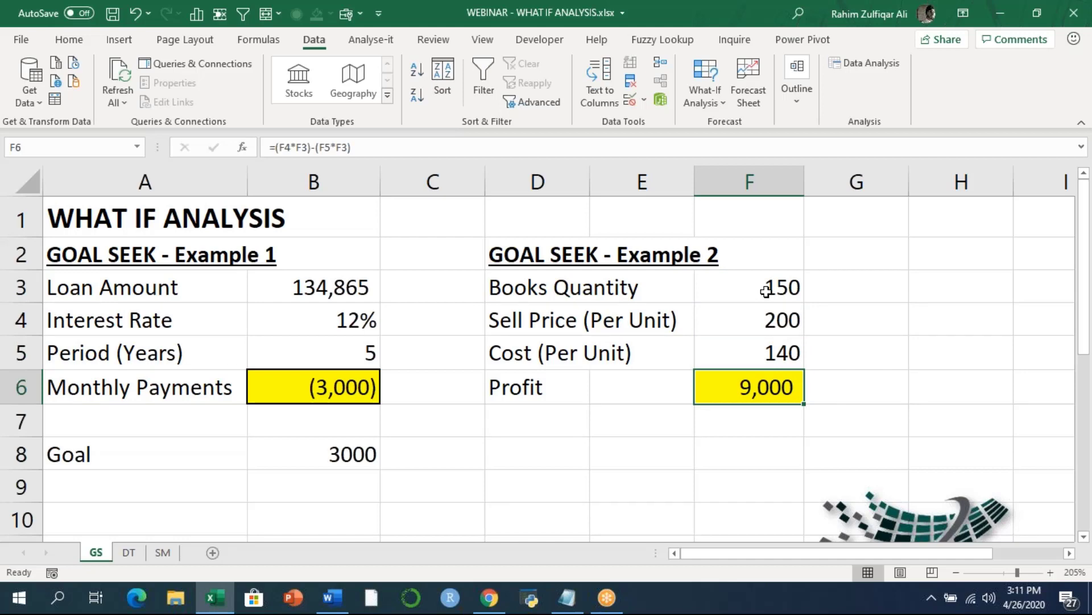
key(Left)
key(Left)
key(Down)
key(Down)
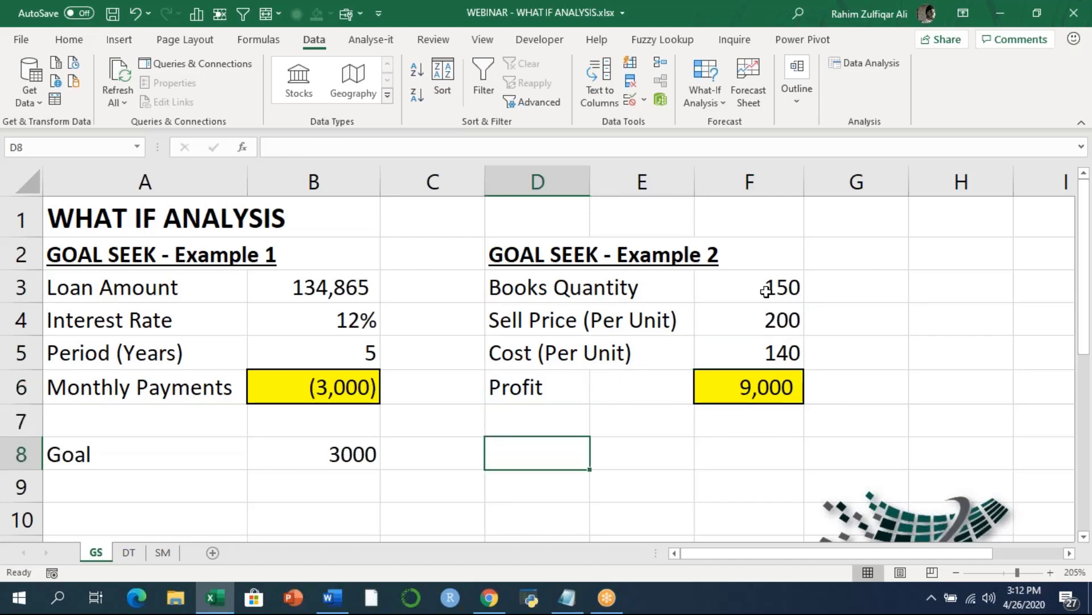
text(Goal)
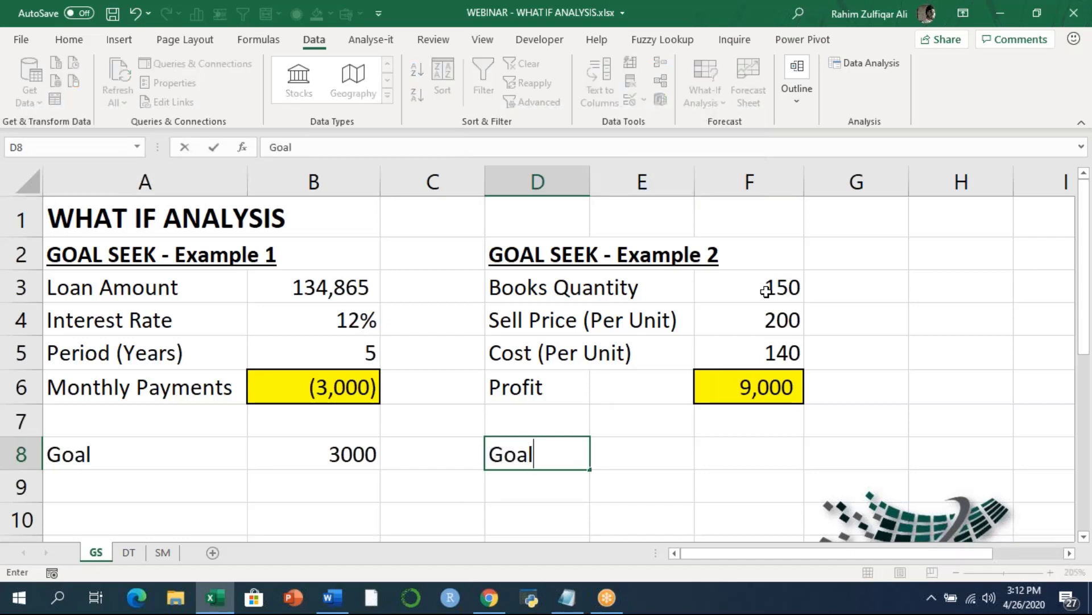
key(Right)
key(Right)
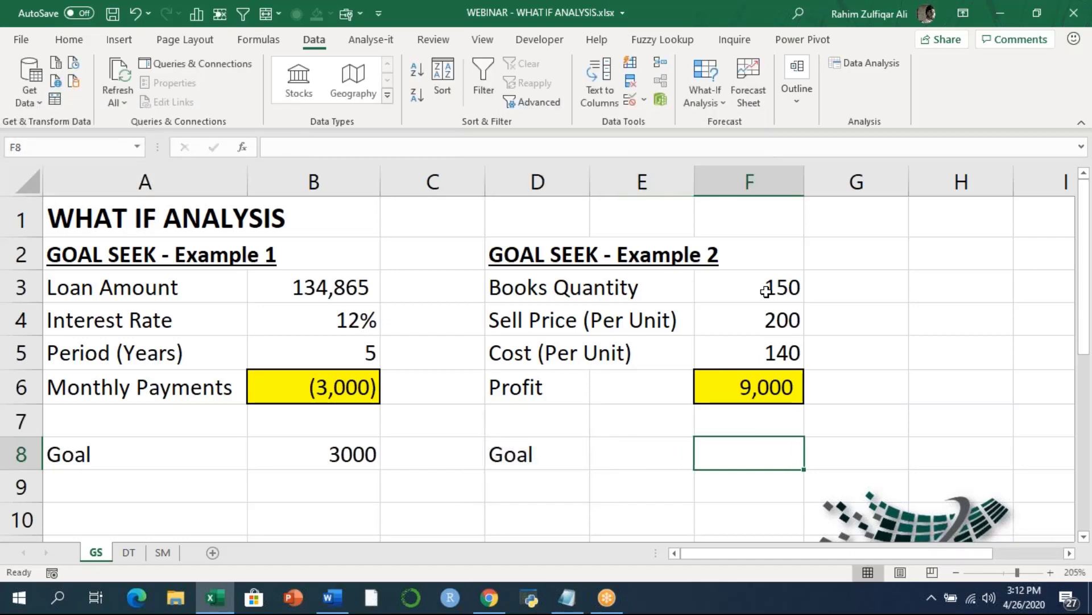
text(13000)
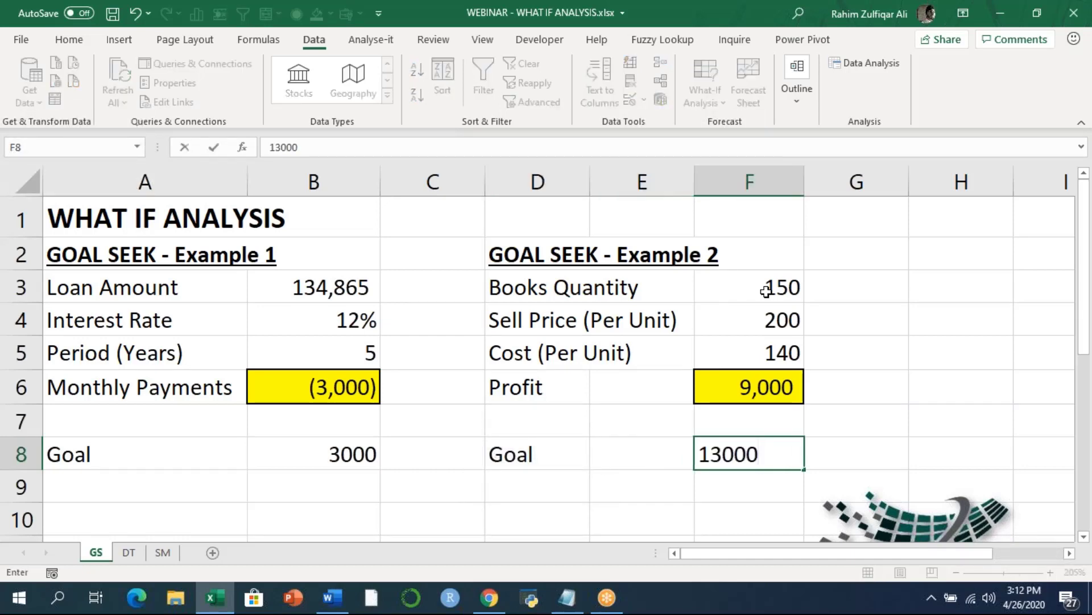
key(Return)
key(Up)
key(Right)
key(Right)
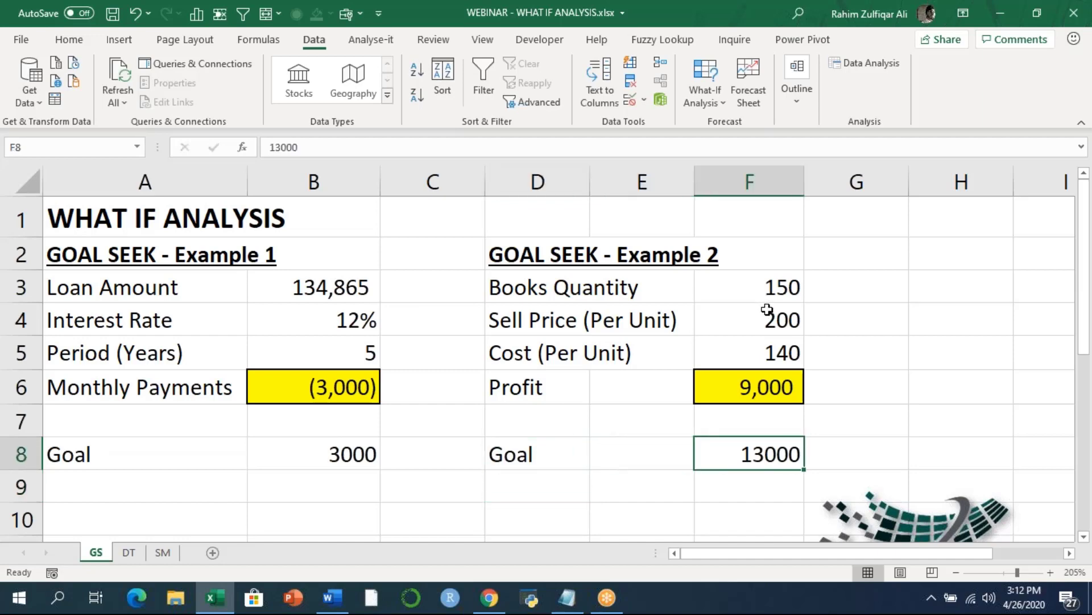
Step: Run Goal Seek to bring the profit in F6 to 13000 by changing the sell price in F4, and keep the solution
click(763, 313)
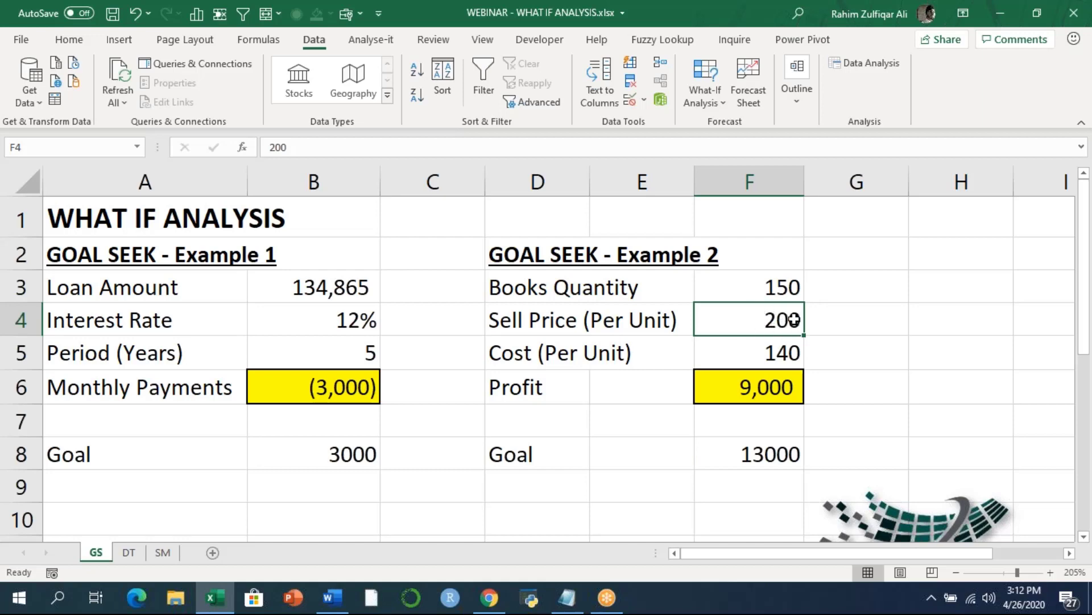
click(761, 383)
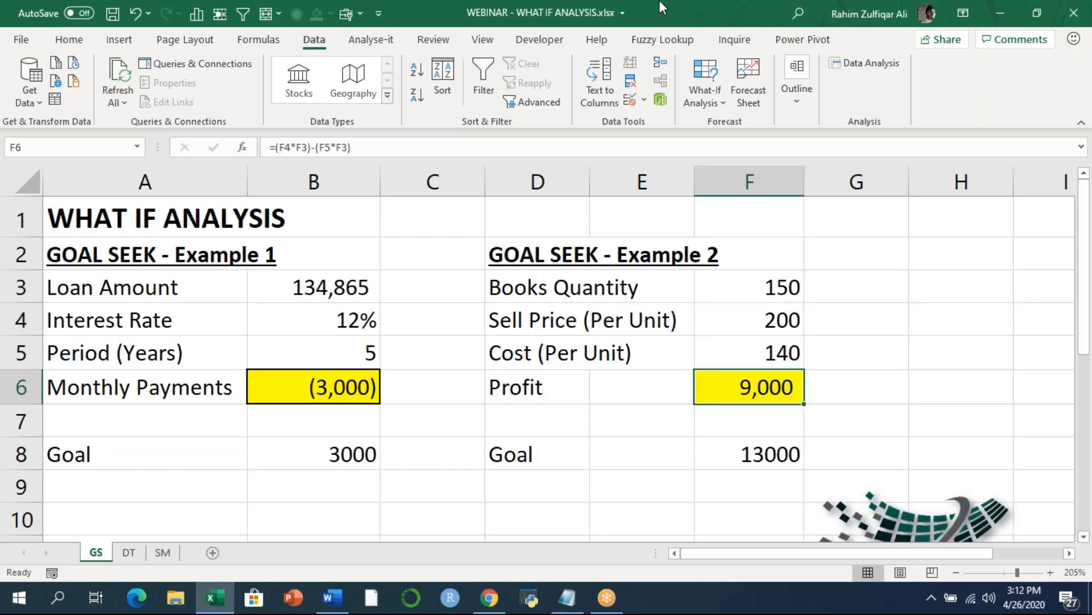
click(698, 93)
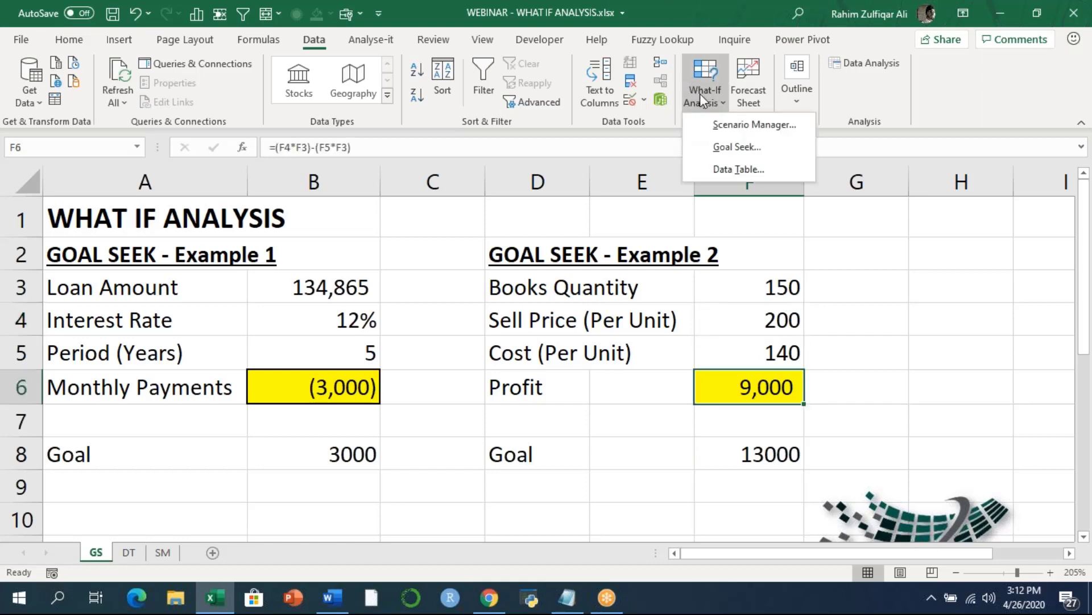
click(739, 149)
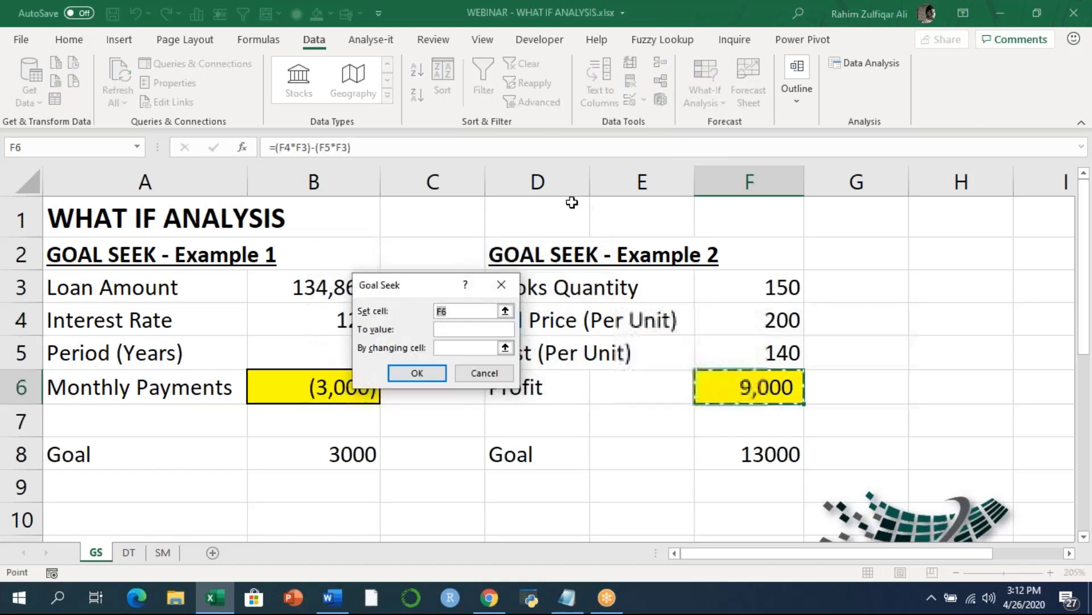
click(475, 330)
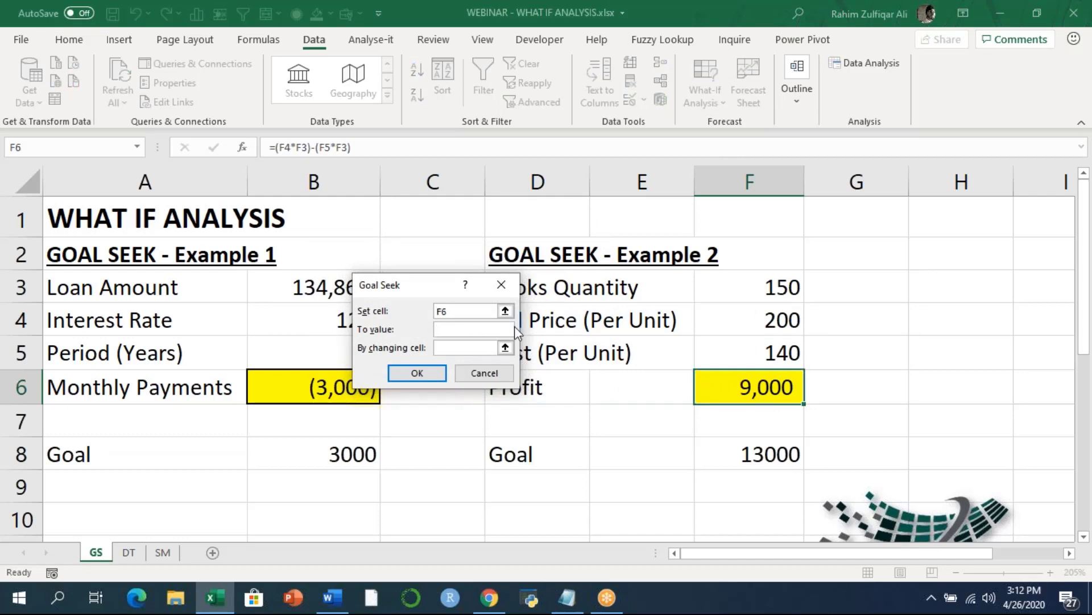
text(13000)
click(505, 347)
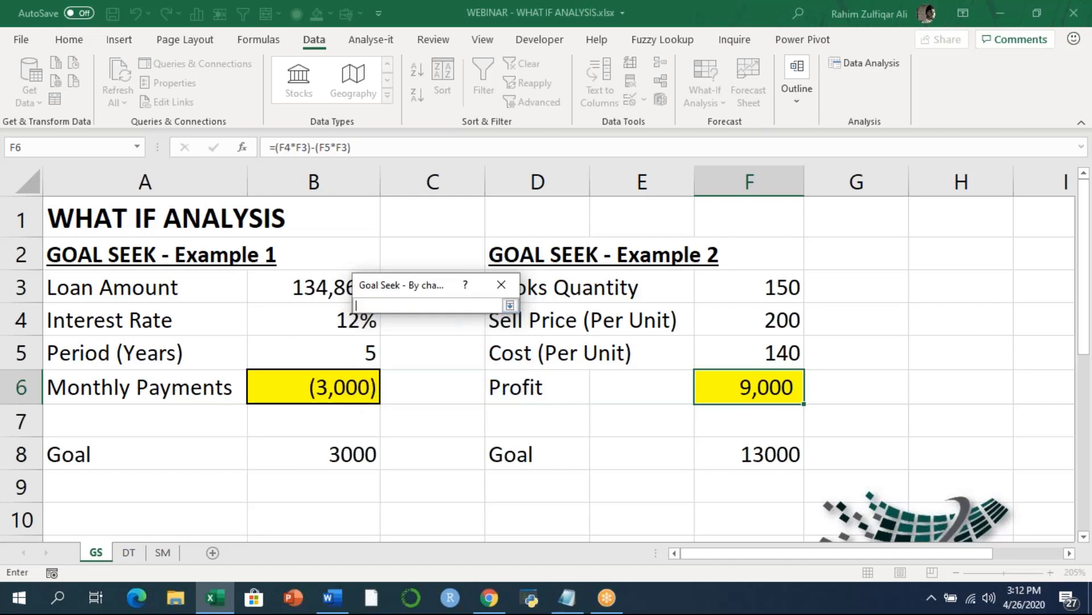
click(723, 317)
click(509, 305)
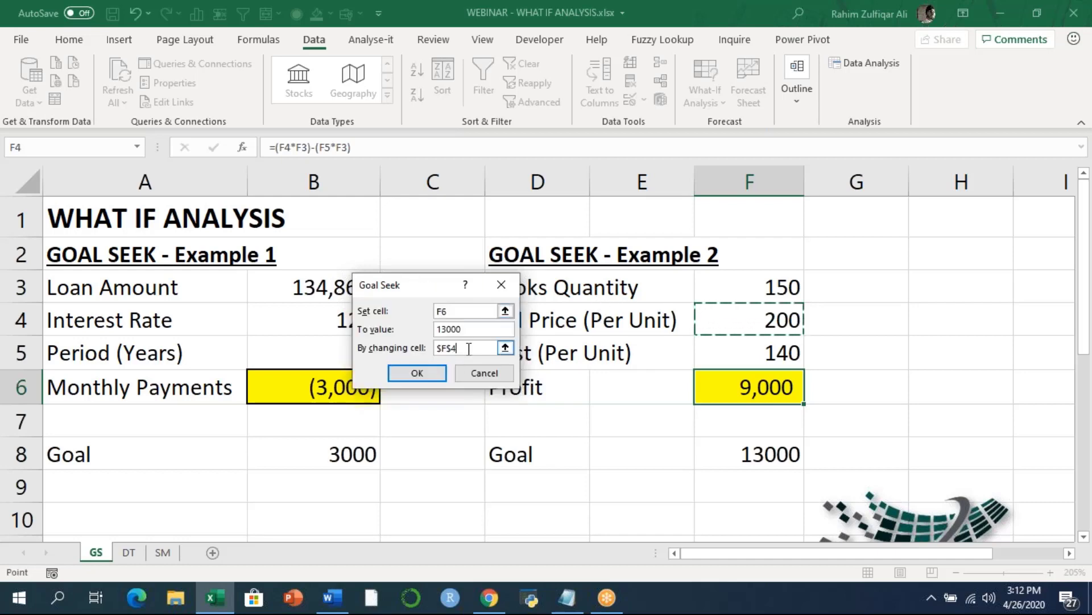
click(445, 372)
click(445, 373)
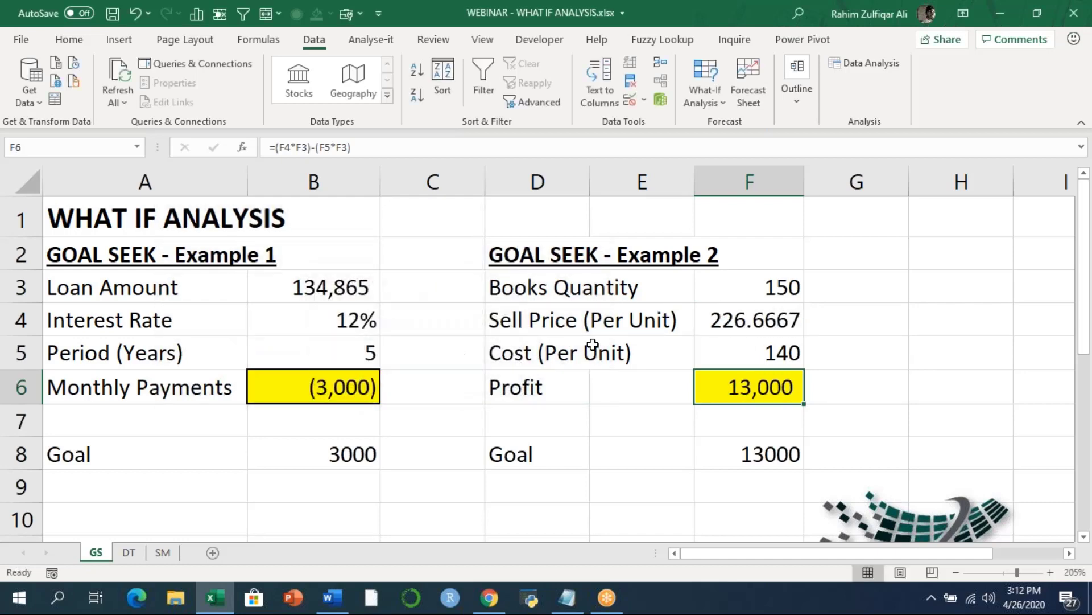
click(746, 320)
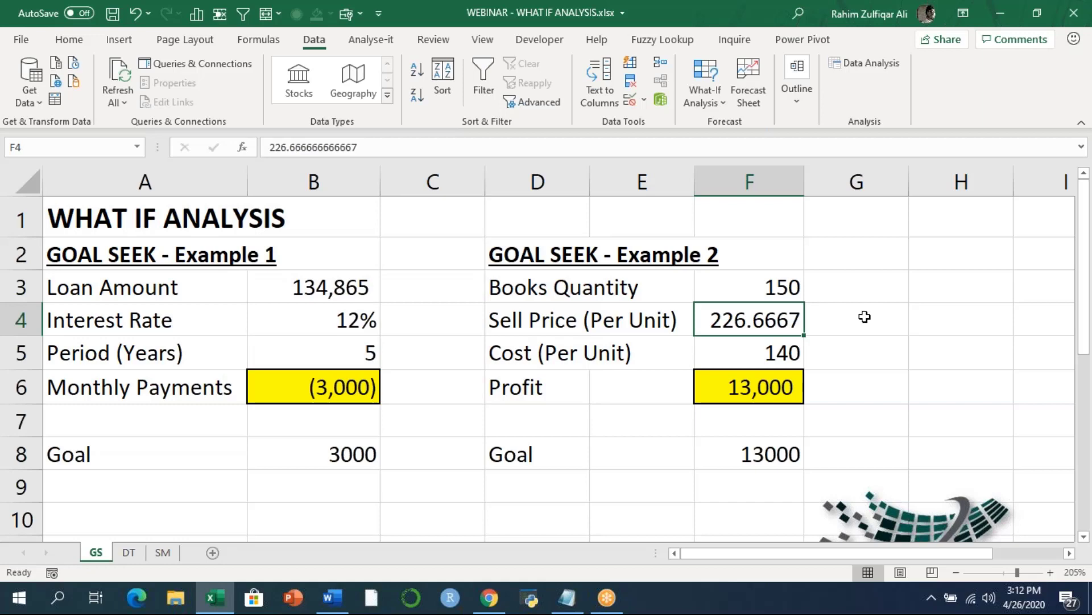
click(749, 391)
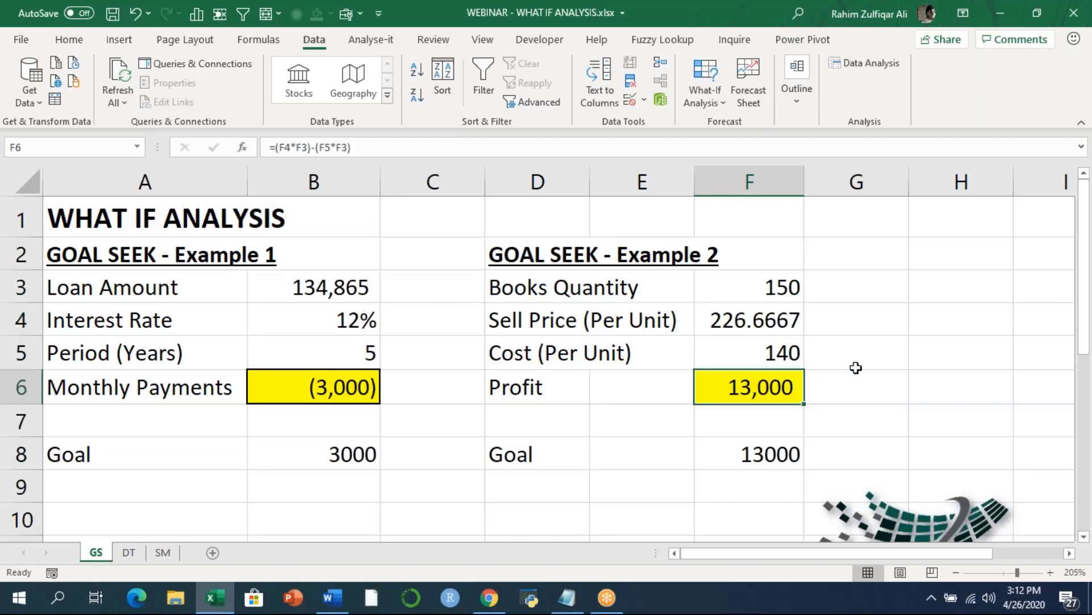